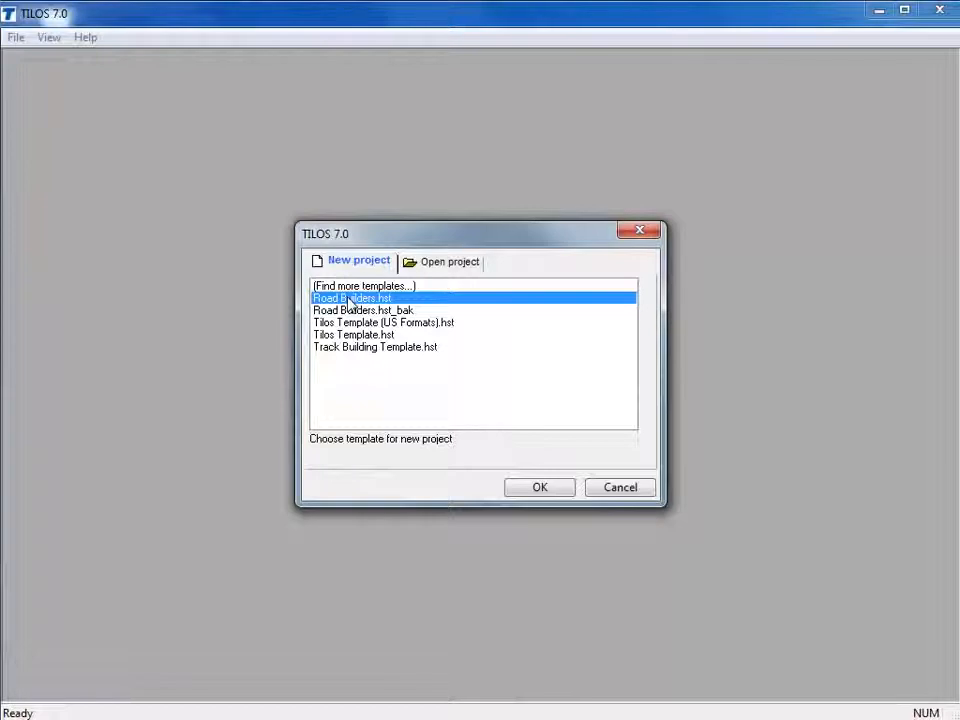
# - Create a new project from the Road Builders.hst template and name it Todays Project
pyautogui.click(540, 489)
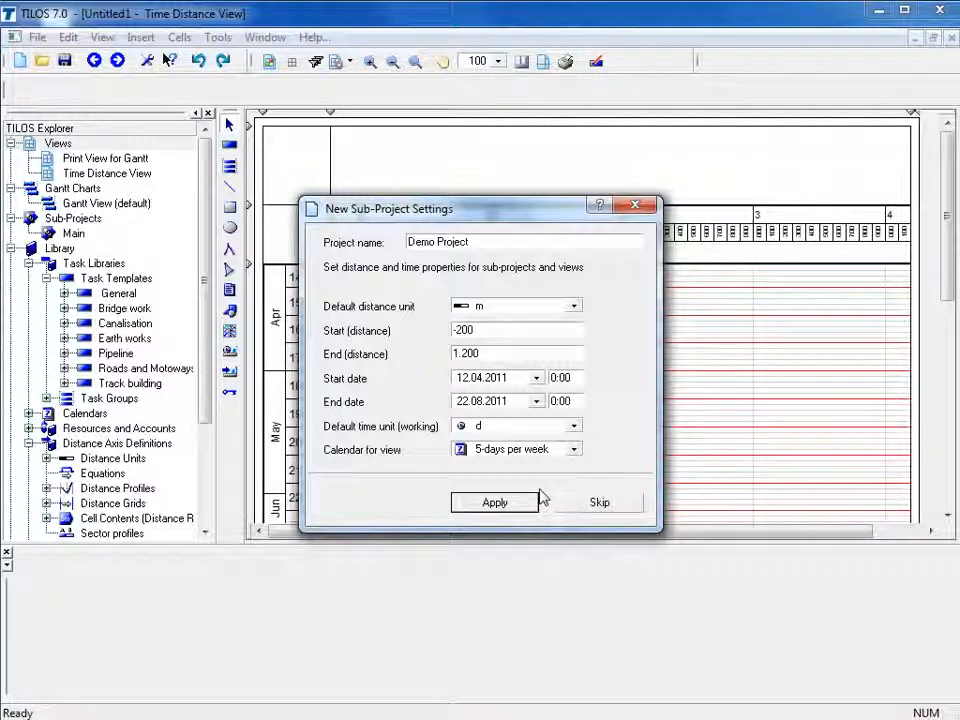
pyautogui.click(436, 250)
pyautogui.click(435, 247)
pyautogui.press('BackSpace')
pyautogui.press('BackSpace')
pyautogui.press('BackSpace')
pyautogui.press('BackSpace')
pyautogui.write('Todays')
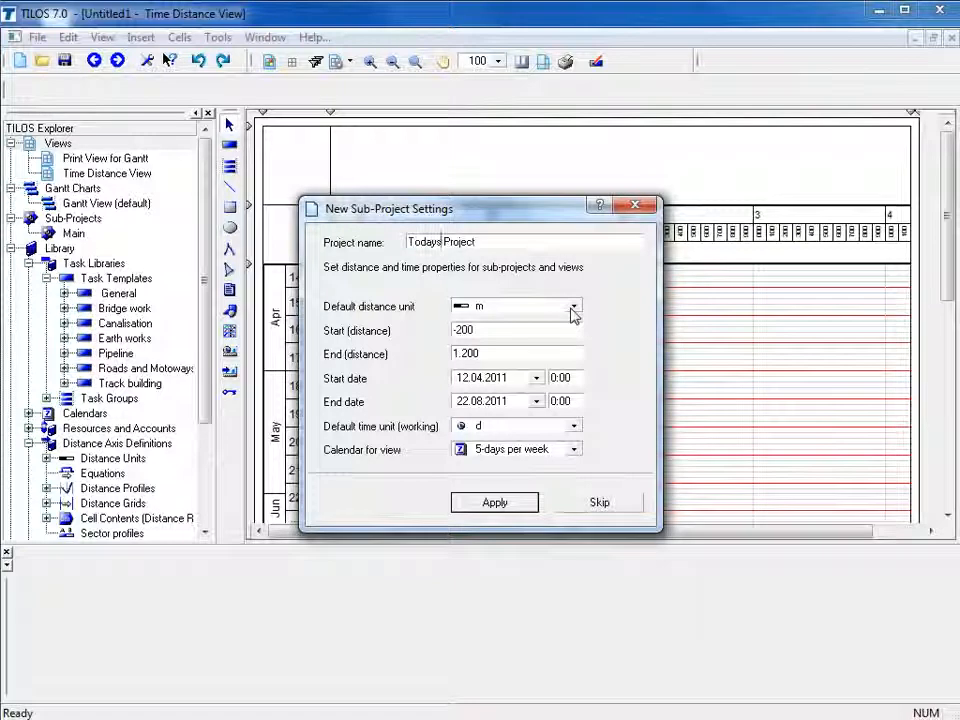
# - Set the sub-project's end distance to 4200 m, start date to 18.04.2011 and end date to 29.08.2011
pyautogui.doubleClick(489, 355)
pyautogui.write('4200')
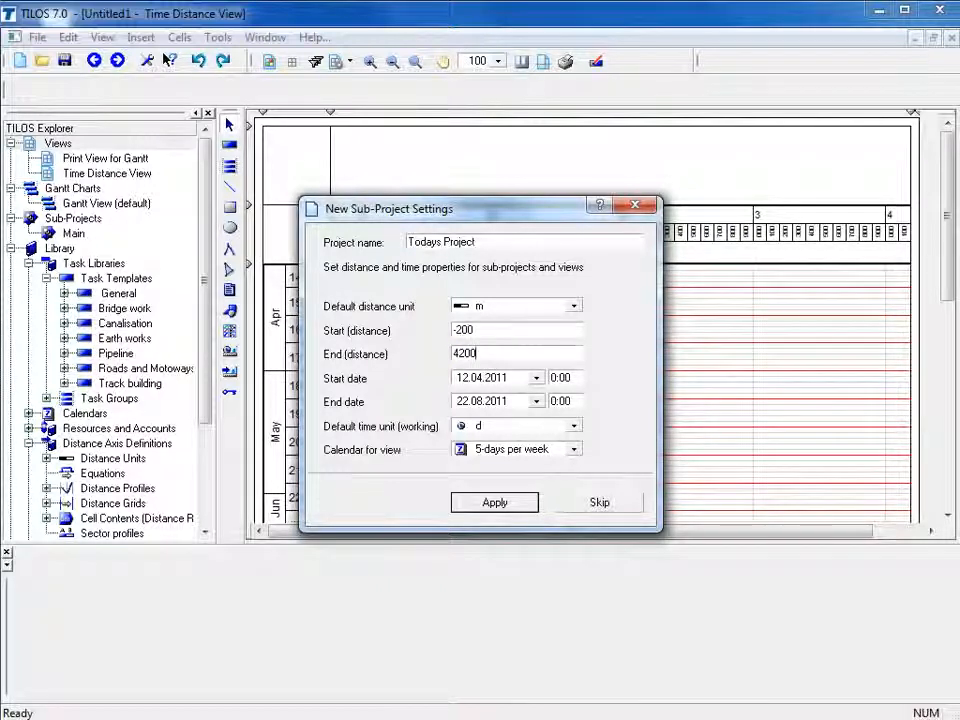
pyautogui.click(537, 378)
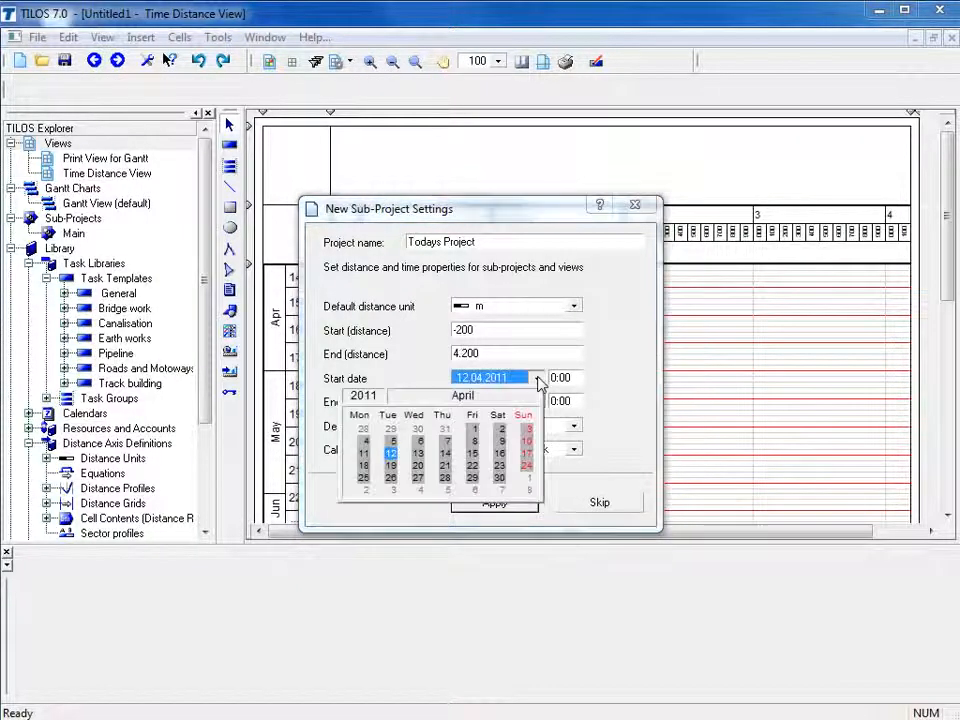
pyautogui.click(364, 465)
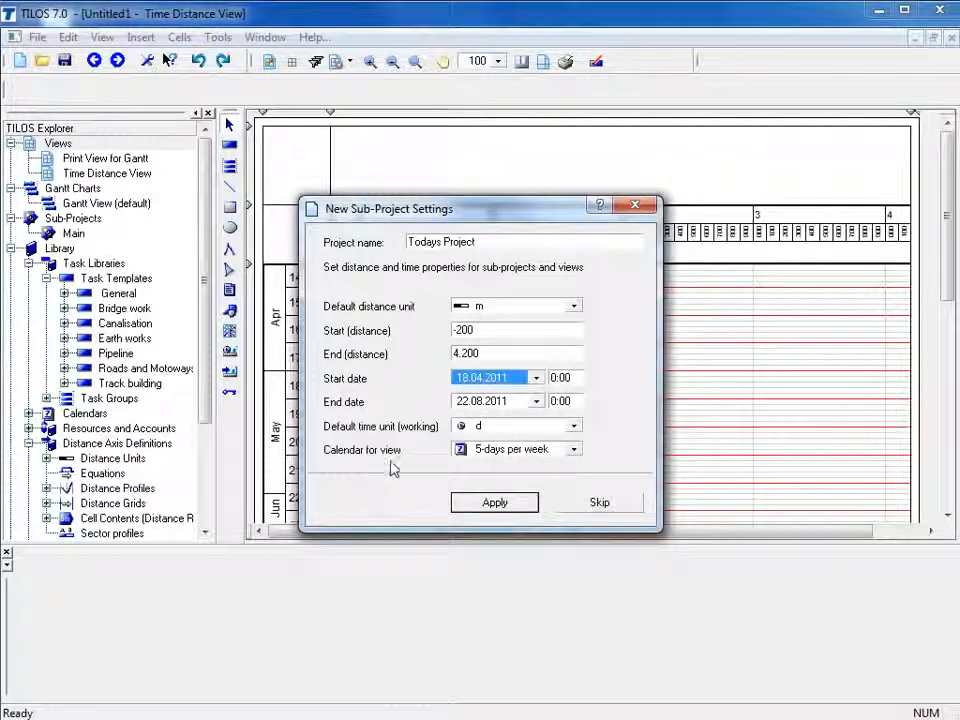
pyautogui.click(537, 401)
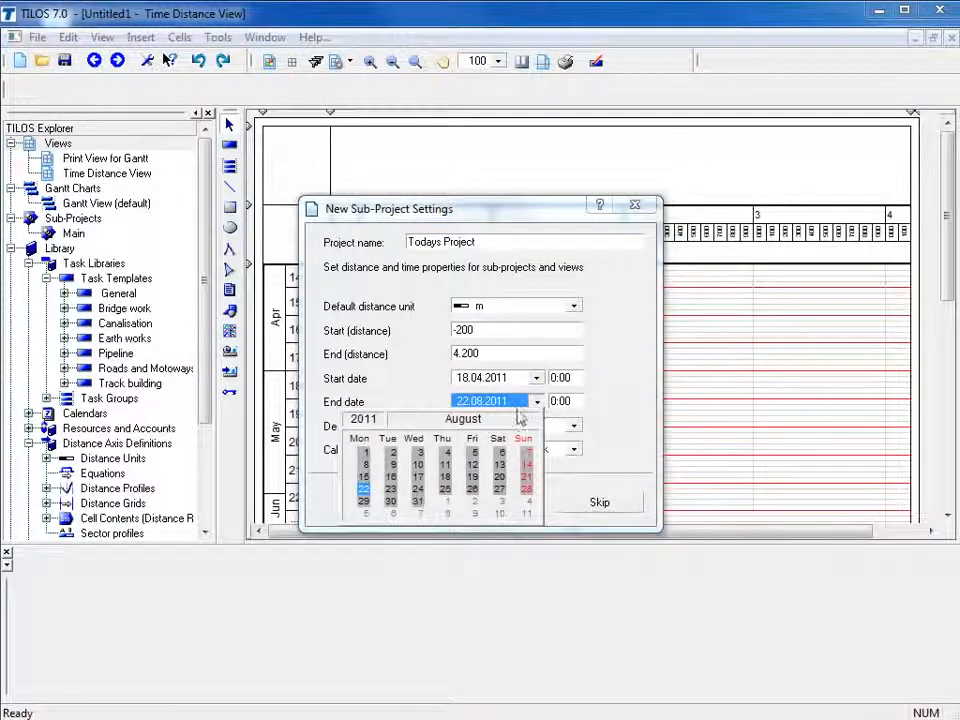
pyautogui.click(363, 503)
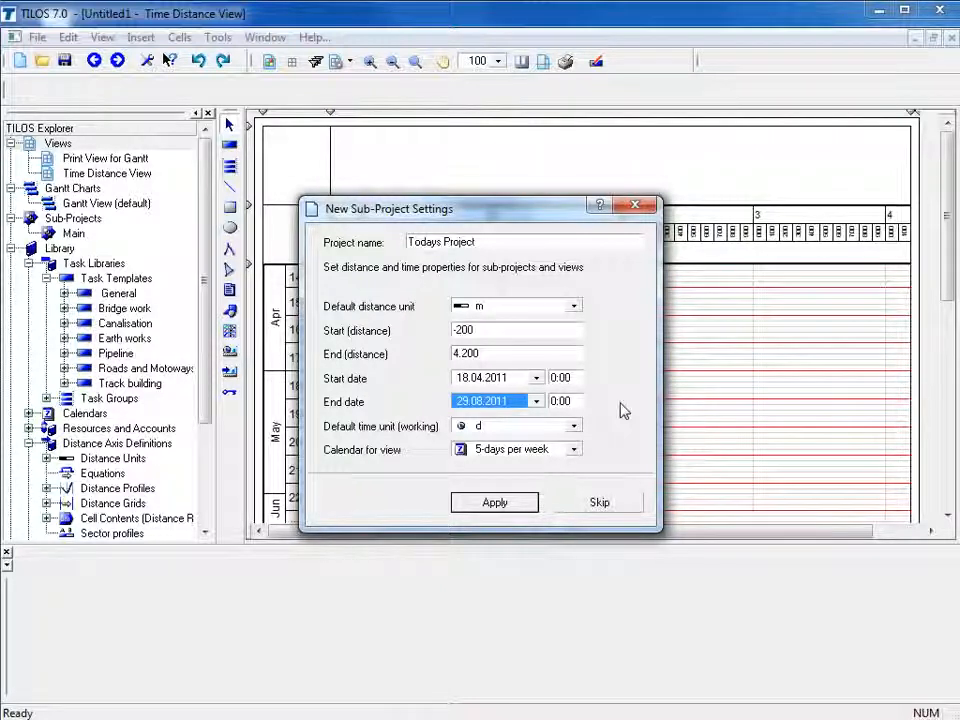
# - Apply the sub-project settings with time unit d and save the project as Todays Project.hsp
pyautogui.click(546, 430)
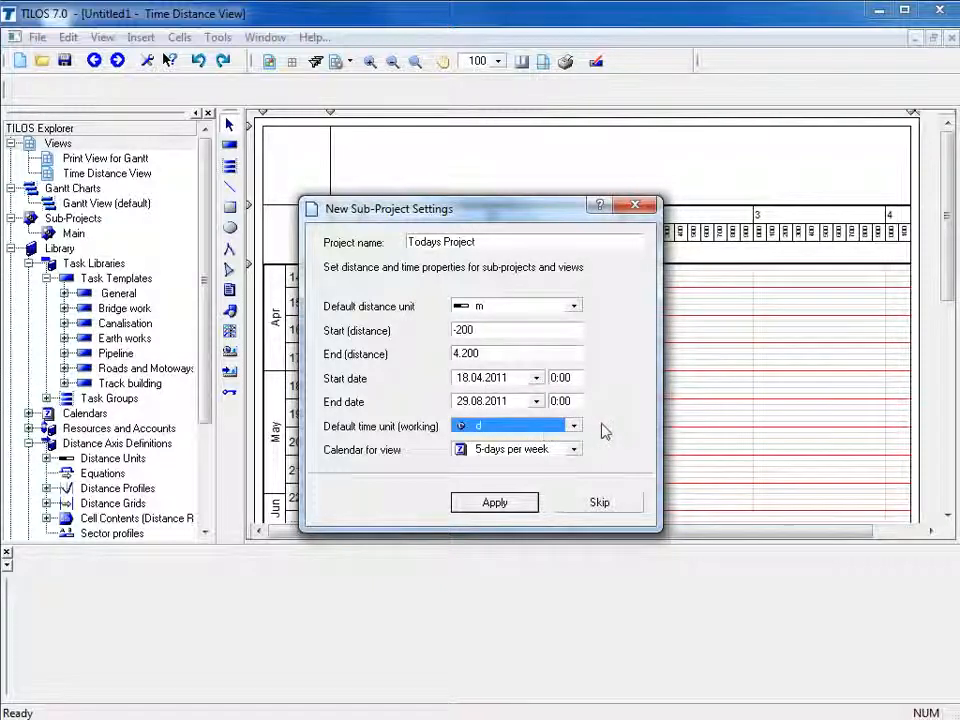
pyautogui.click(494, 502)
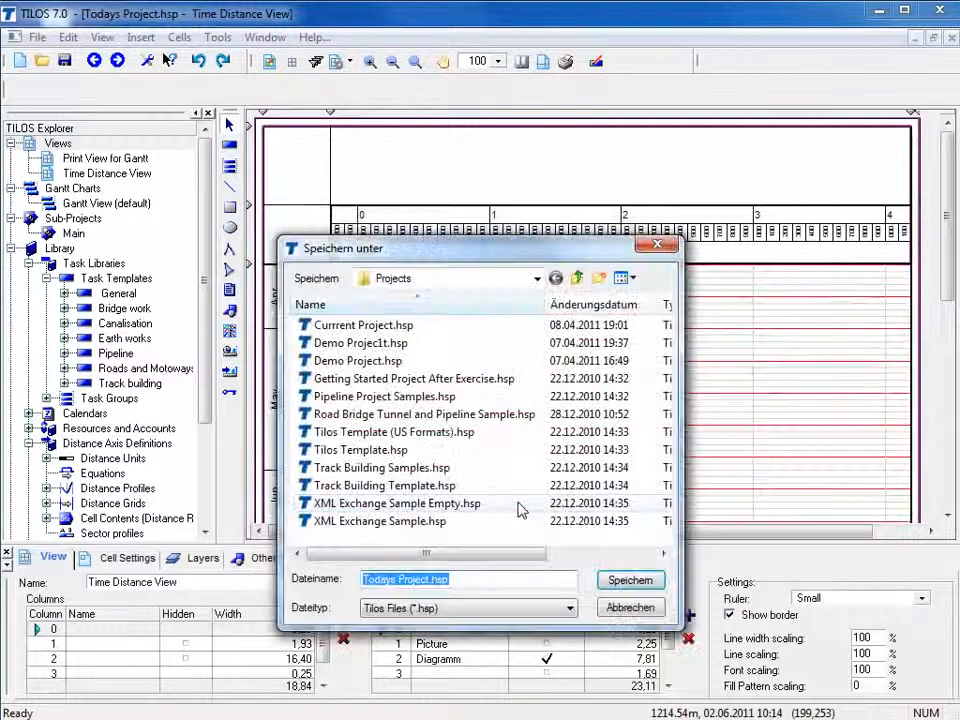
pyautogui.click(618, 580)
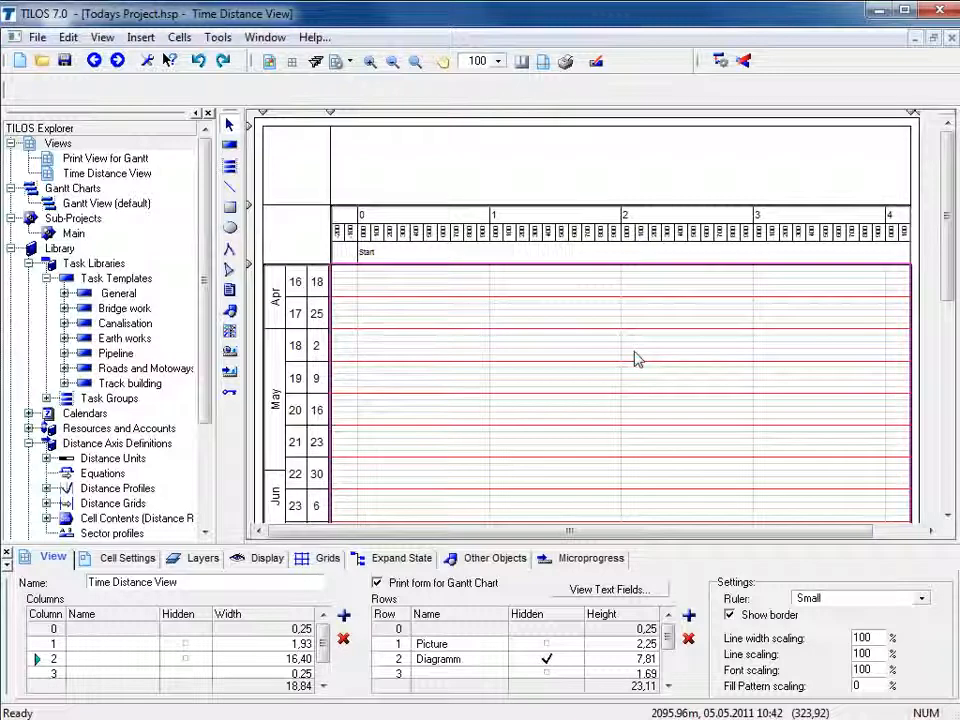
# - Draw a graphic frame in the empty picture cell above the distance axis, ending at about 1435 m, and choose to insert a graphic from file
pyautogui.click(584, 180)
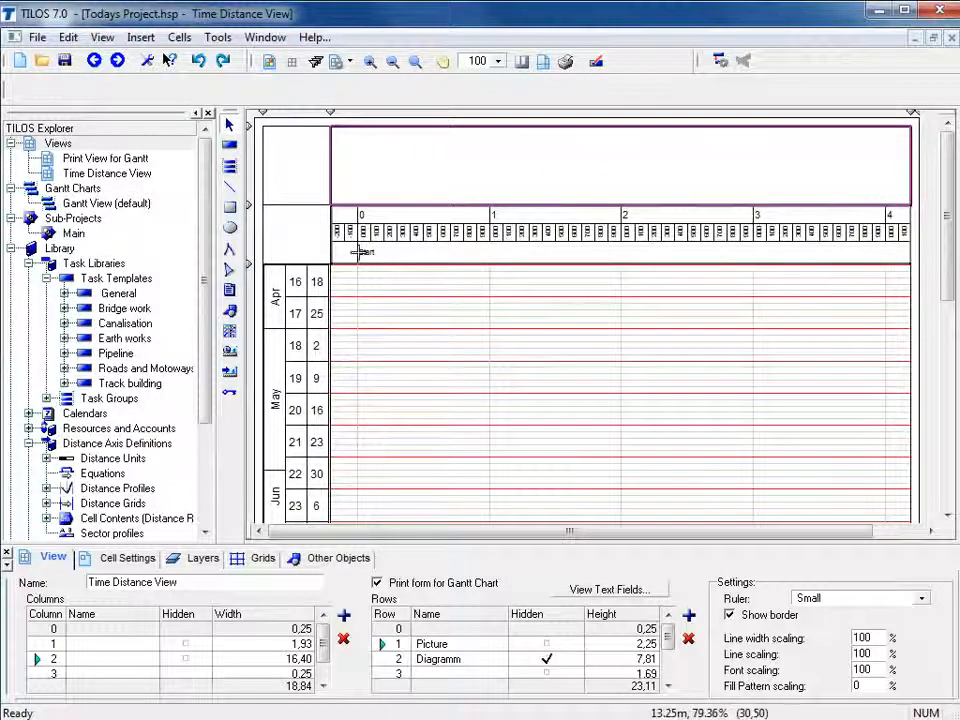
pyautogui.click(231, 311)
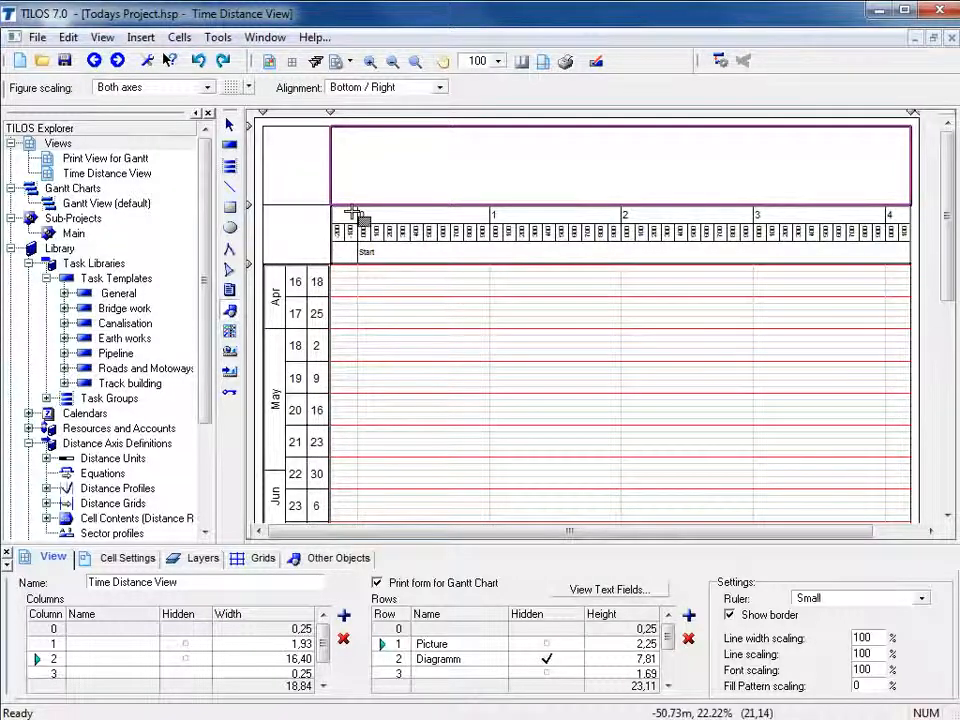
pyautogui.moveTo(376, 136); pyautogui.dragTo(547, 193)
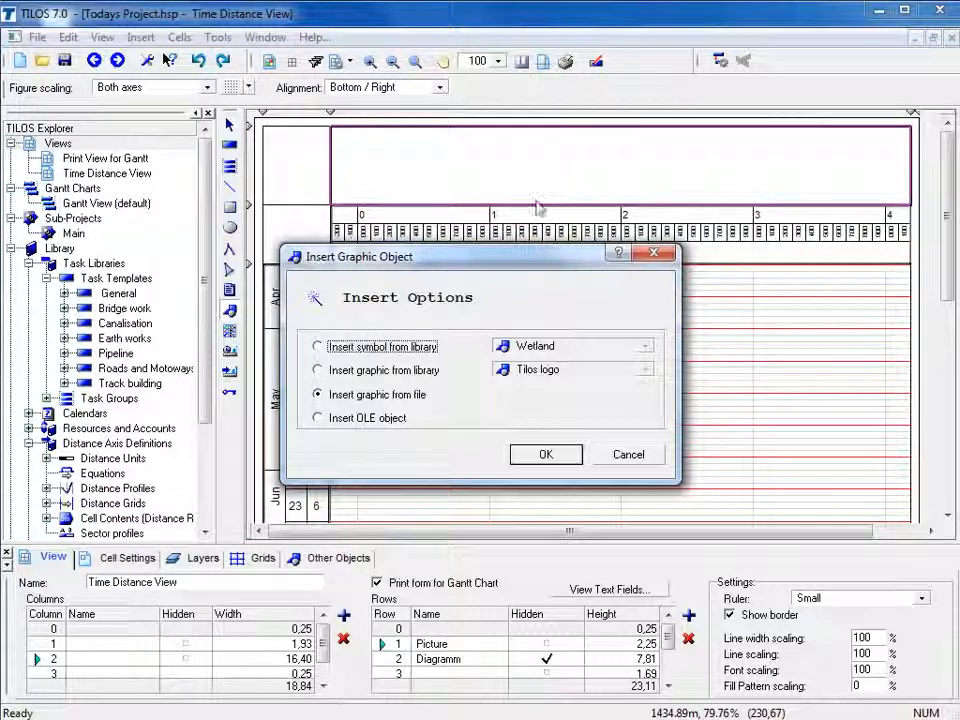
pyautogui.click(317, 348)
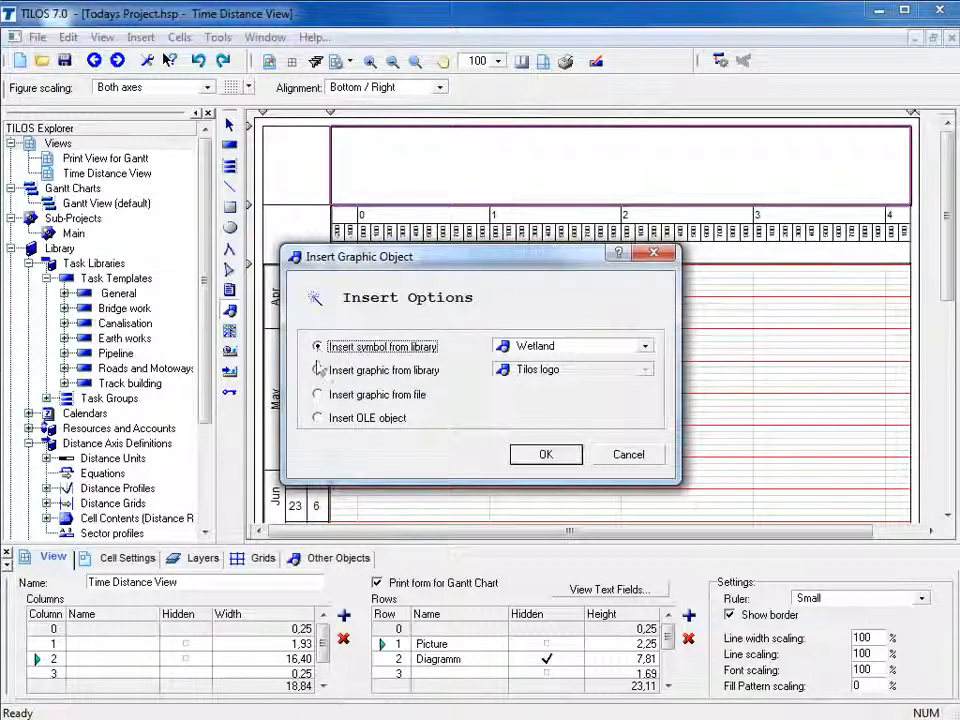
pyautogui.click(318, 371)
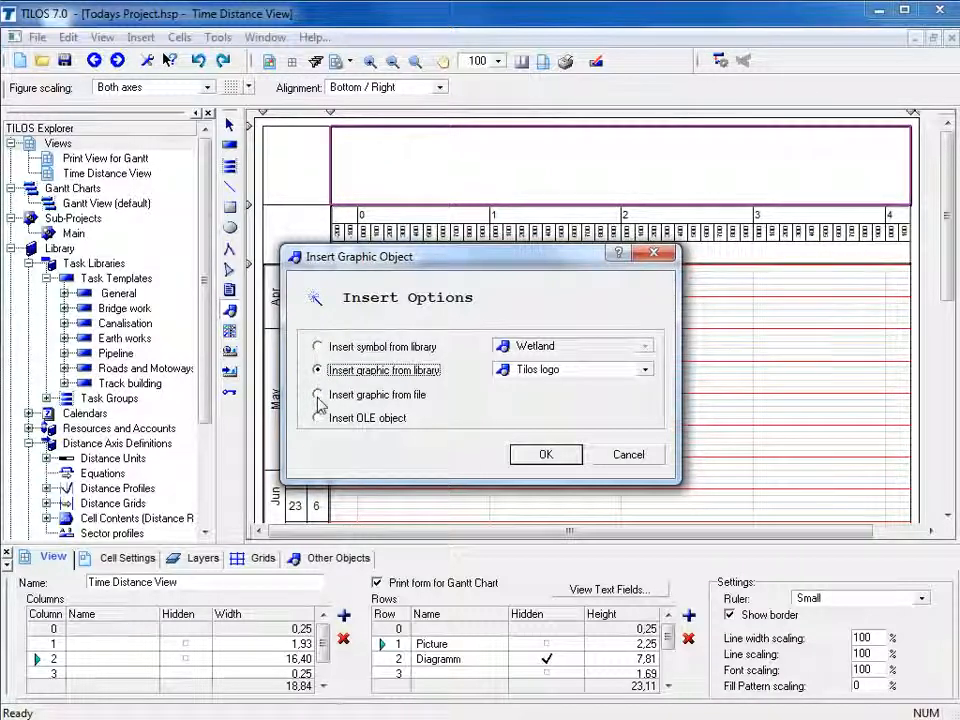
pyautogui.click(318, 396)
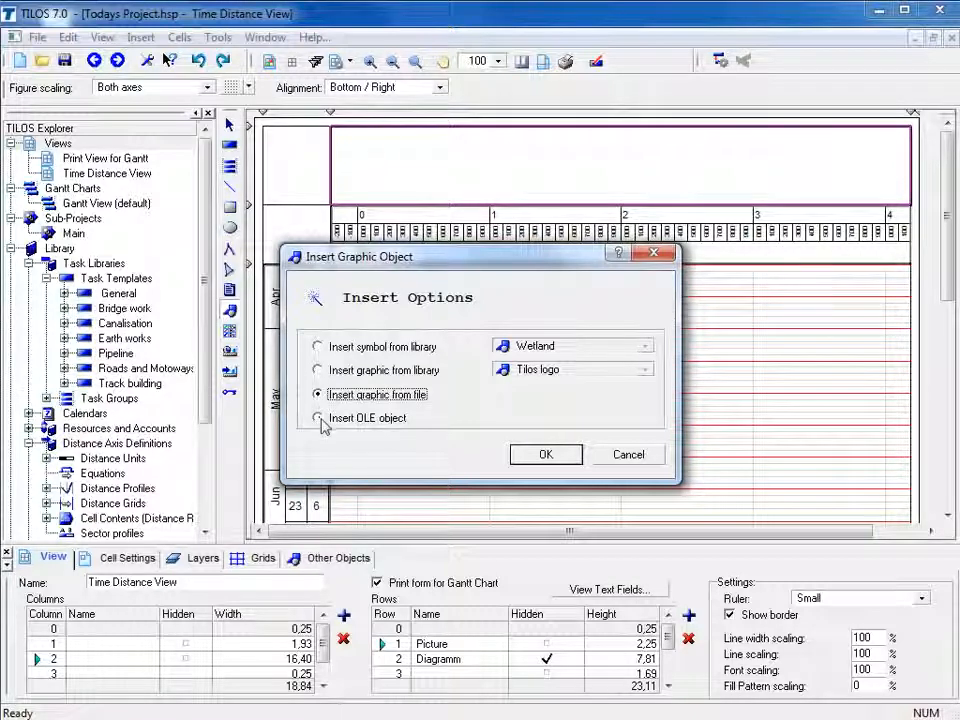
pyautogui.click(318, 419)
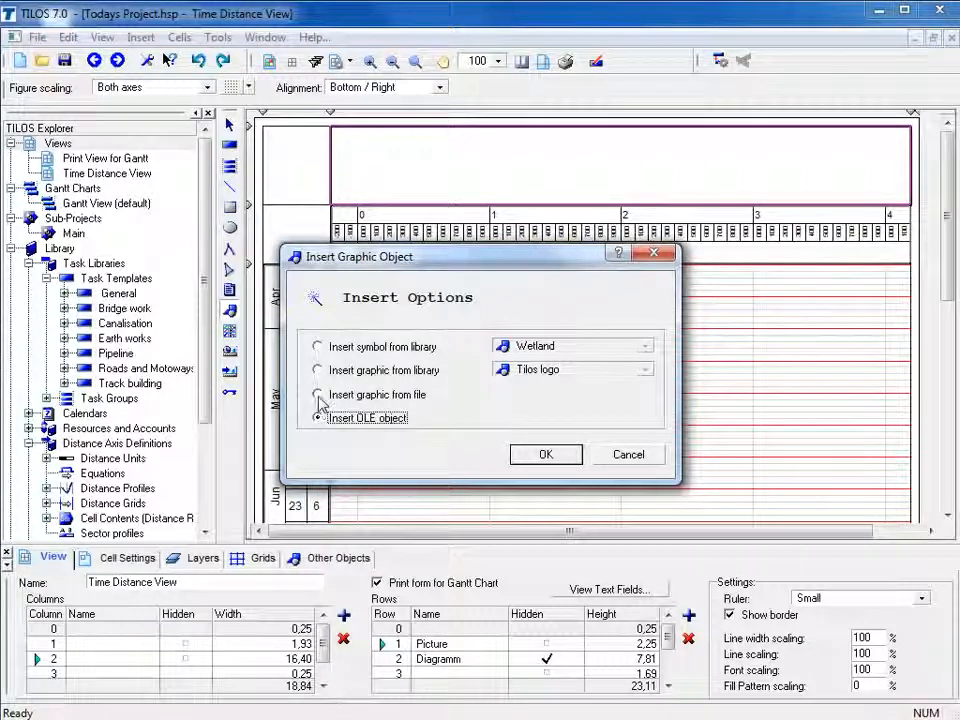
pyautogui.click(318, 395)
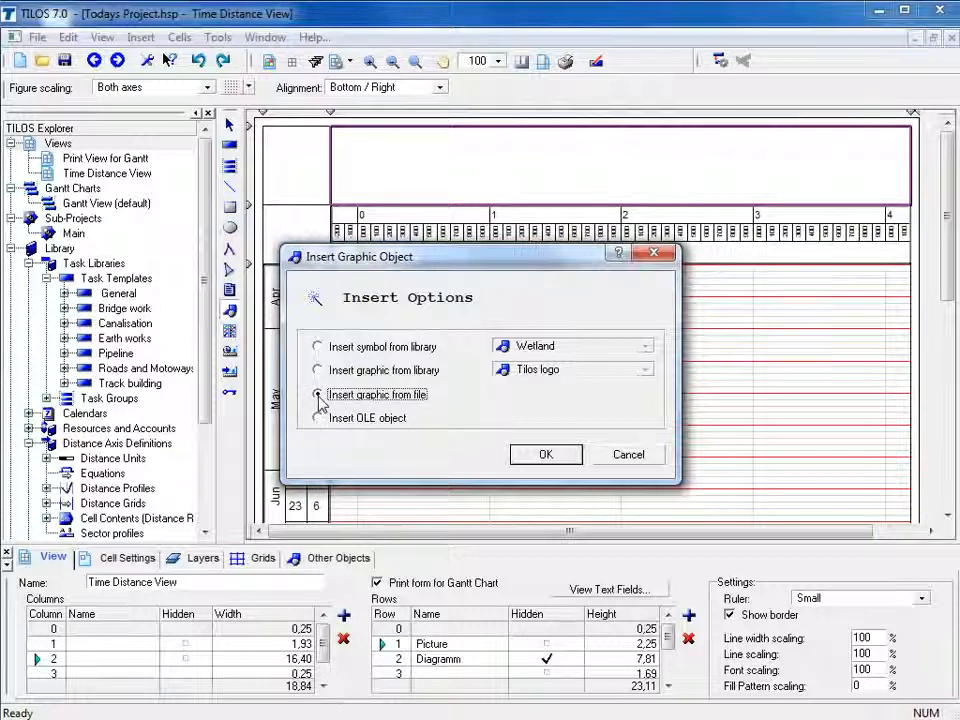
pyautogui.click(540, 455)
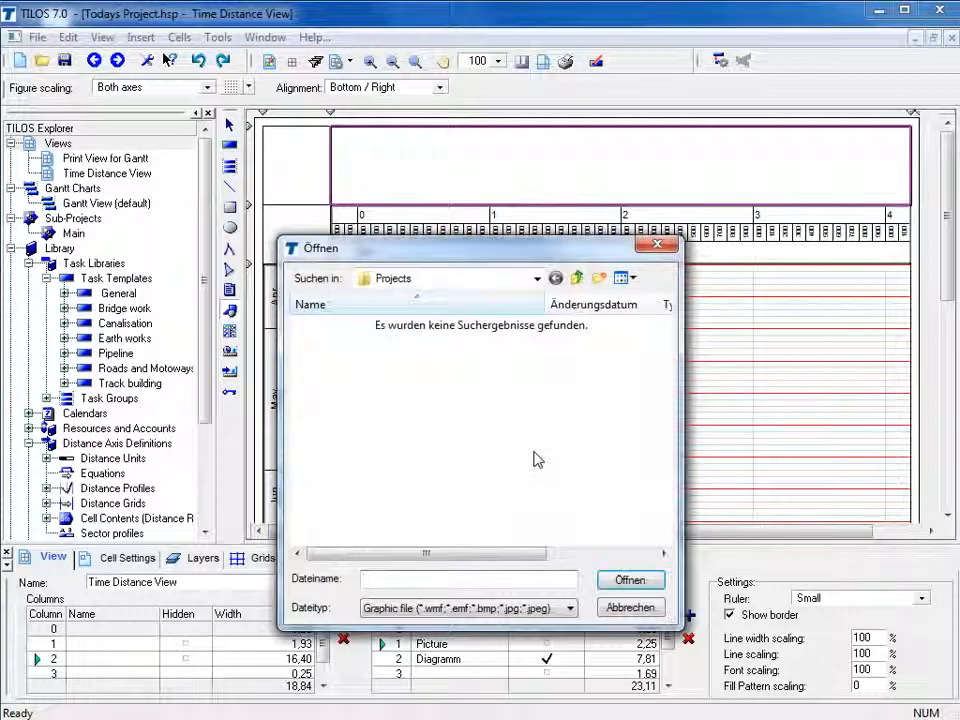
# - Load Road map.jpg from the Addon folder of TILOS7-Data into the graphic frame
pyautogui.click(576, 281)
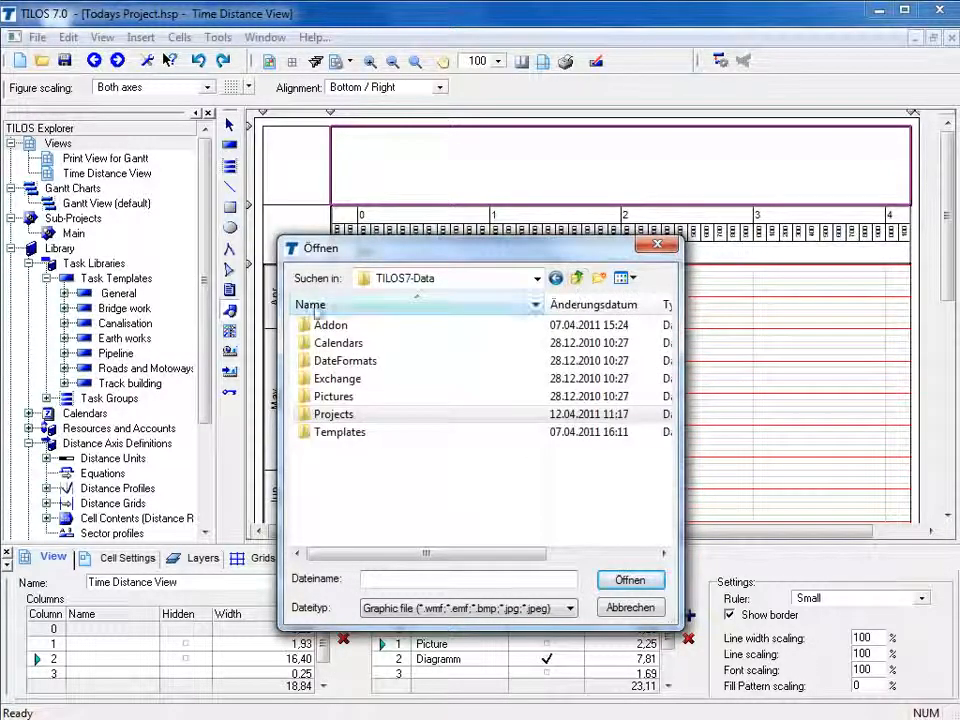
pyautogui.click(301, 325)
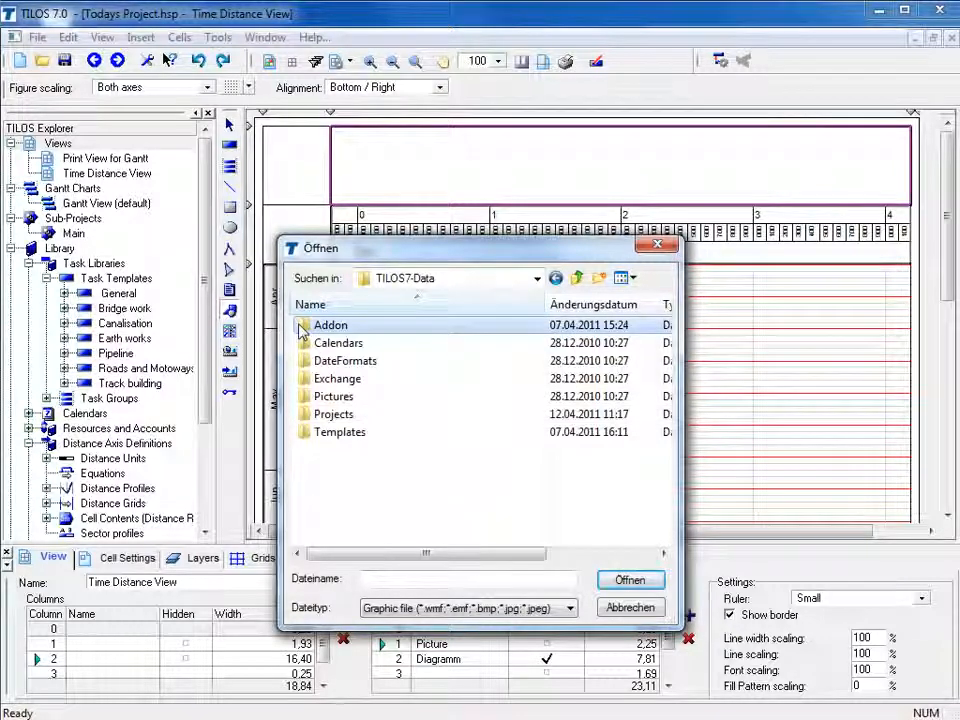
pyautogui.doubleClick(302, 330)
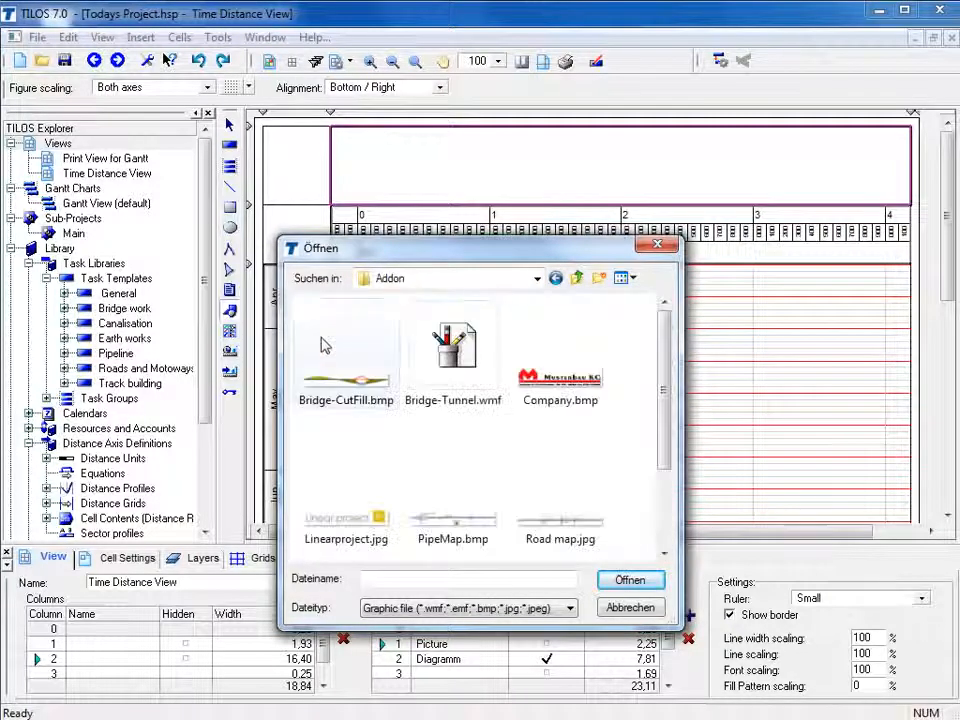
pyautogui.click(555, 477)
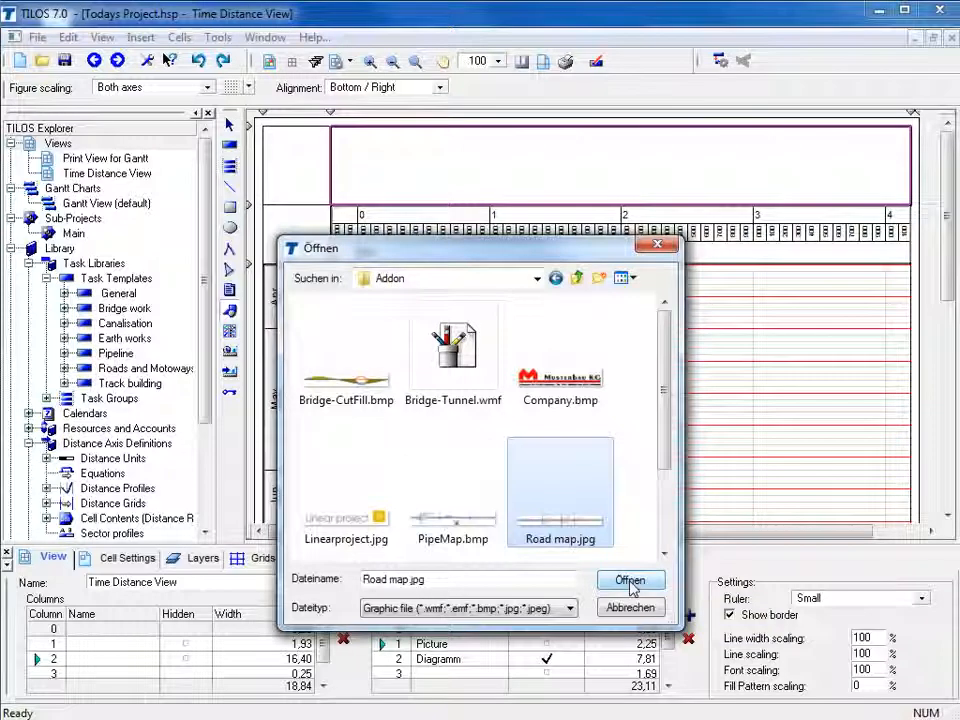
pyautogui.click(630, 582)
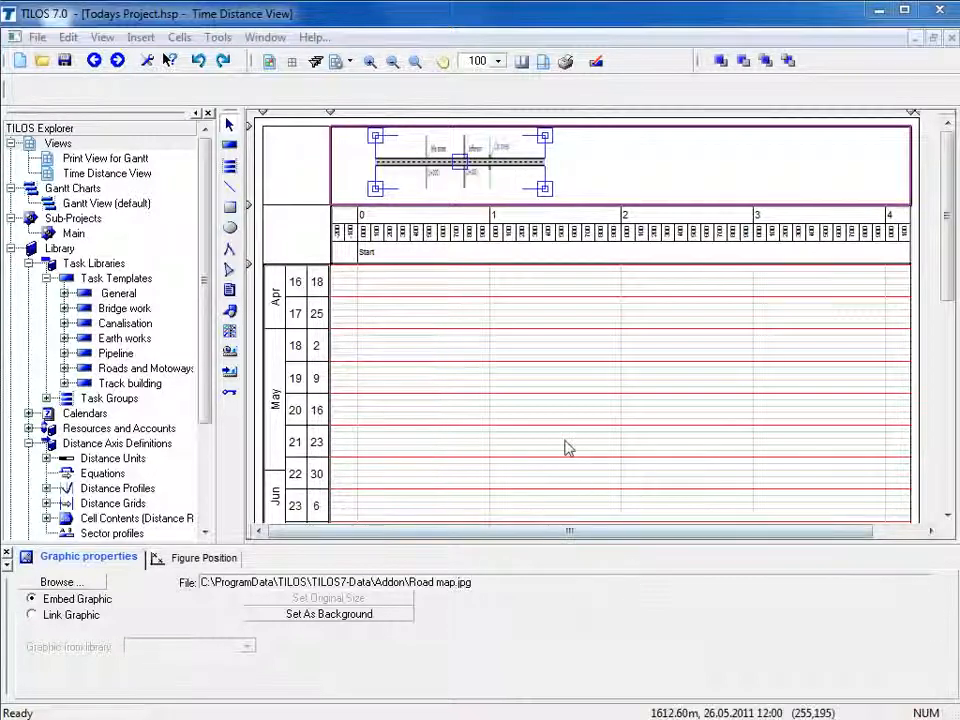
# - Enlarge the road map graphic to about 1730 m long and about 89% of the cell height, starting near 90 m
pyautogui.moveTo(389, 188); pyautogui.dragTo(389, 196)
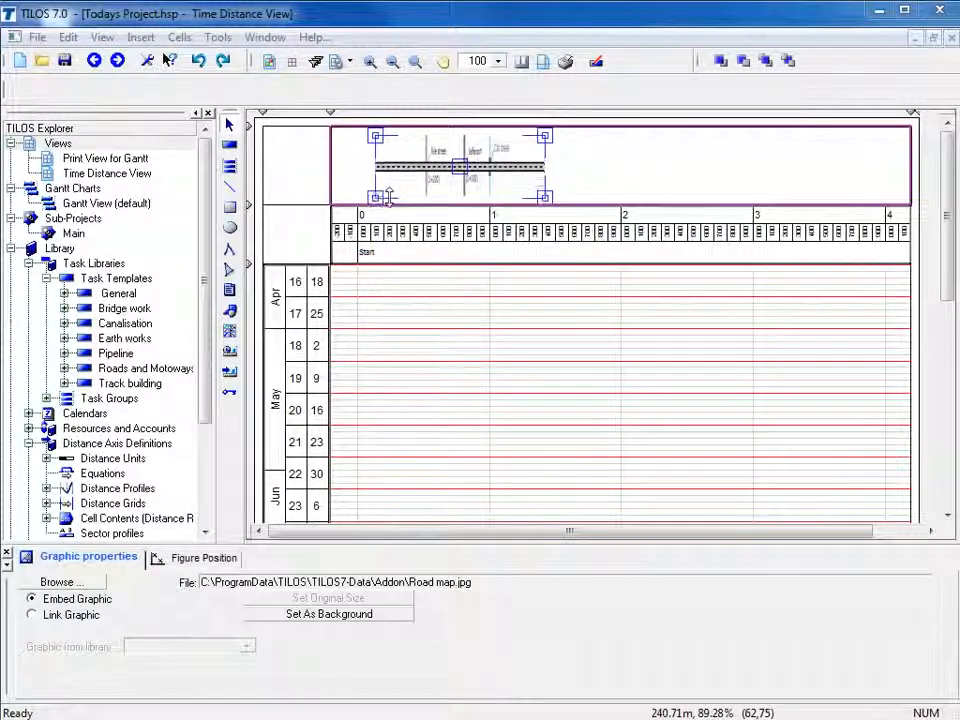
pyautogui.moveTo(544, 145)
pyautogui.mouseDown()
pyautogui.moveTo(891, 145)
pyautogui.moveTo(550, 148)
pyautogui.mouseUp()
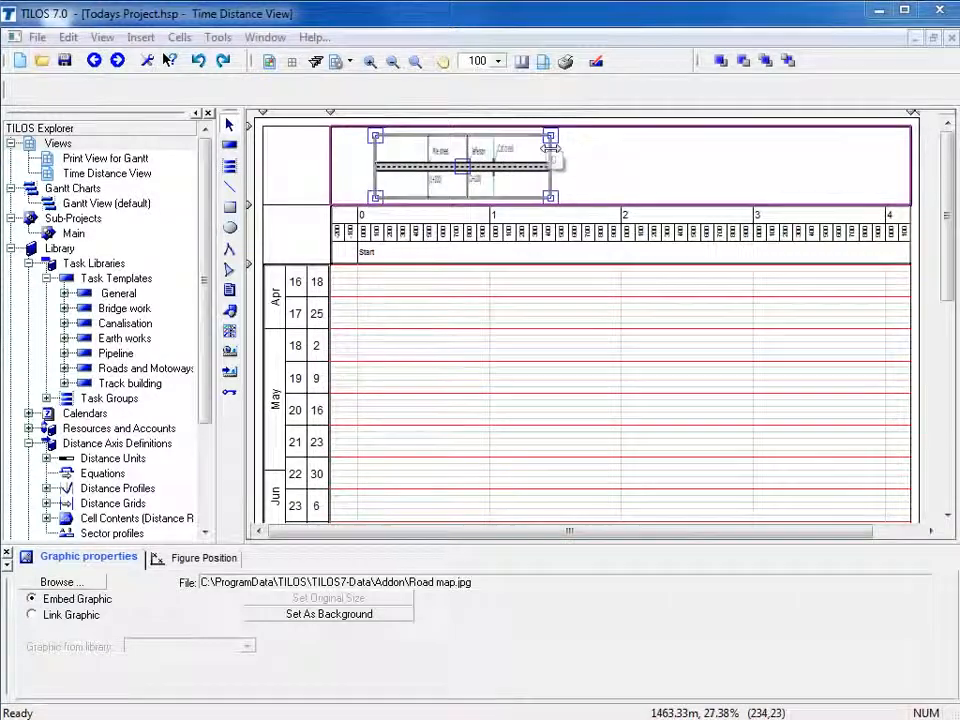
pyautogui.click(587, 317)
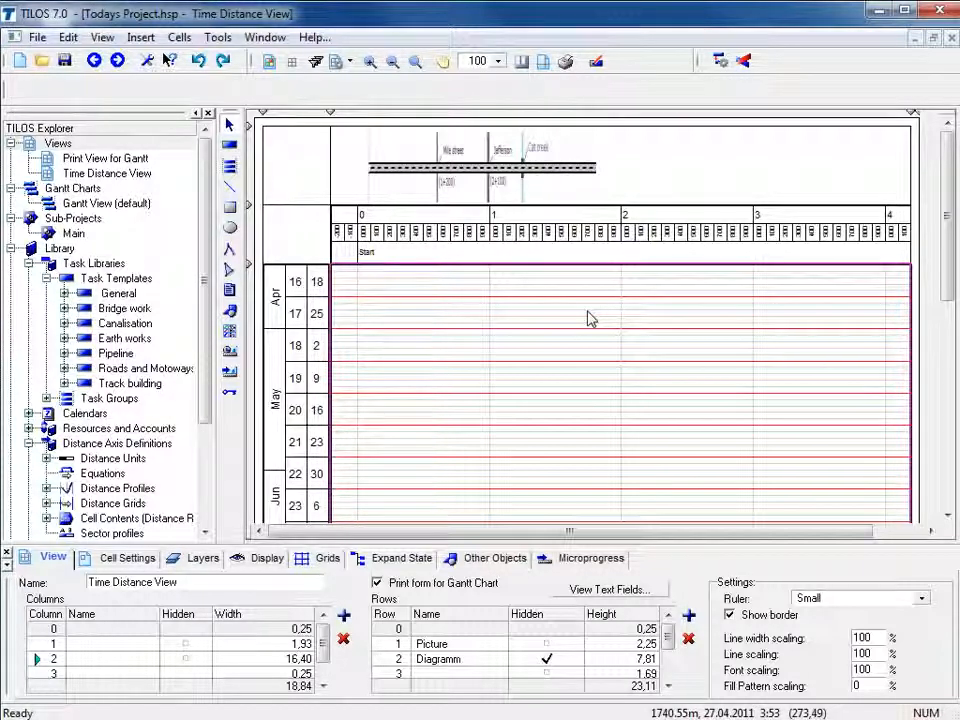
# - Start adjusting the road map graphic's position and mark the reference area from the Mile street line to the Jefferson line
pyautogui.click(575, 196)
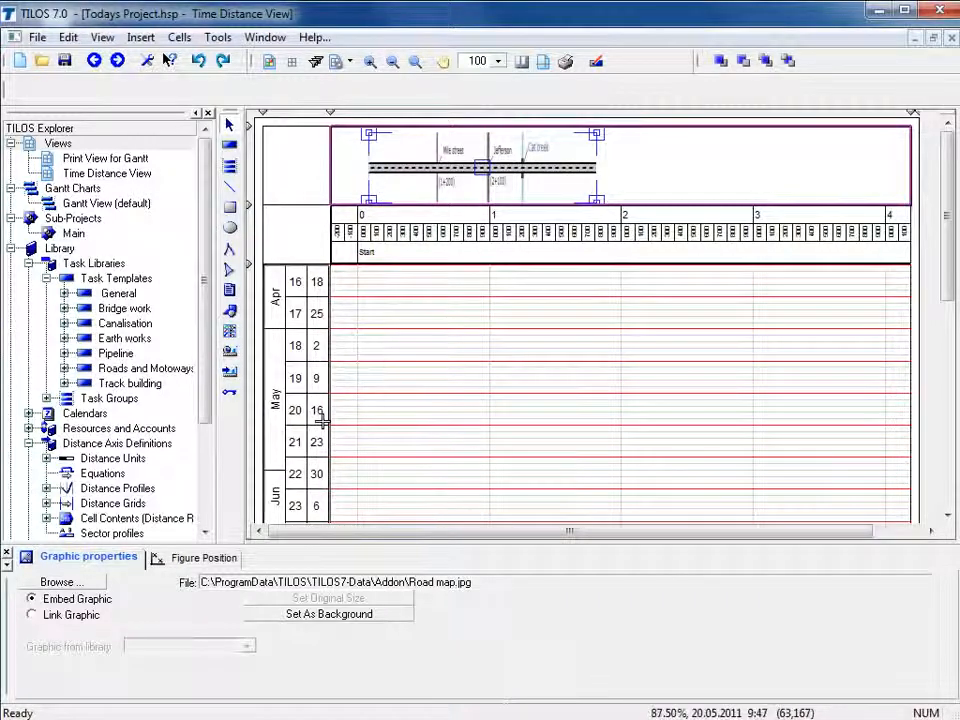
pyautogui.click(229, 566)
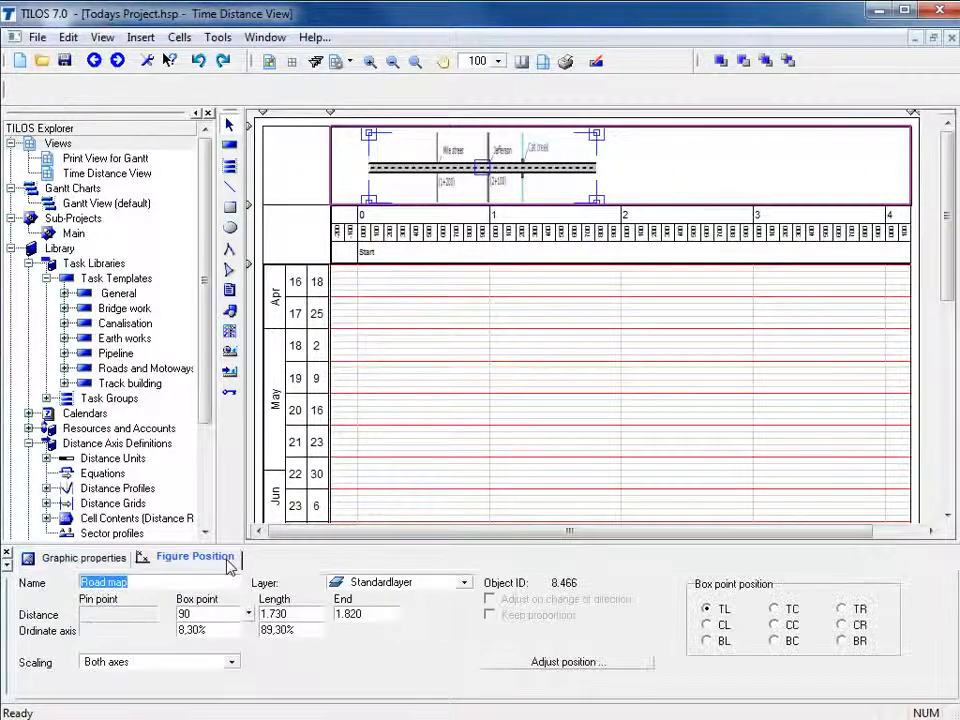
pyautogui.click(565, 663)
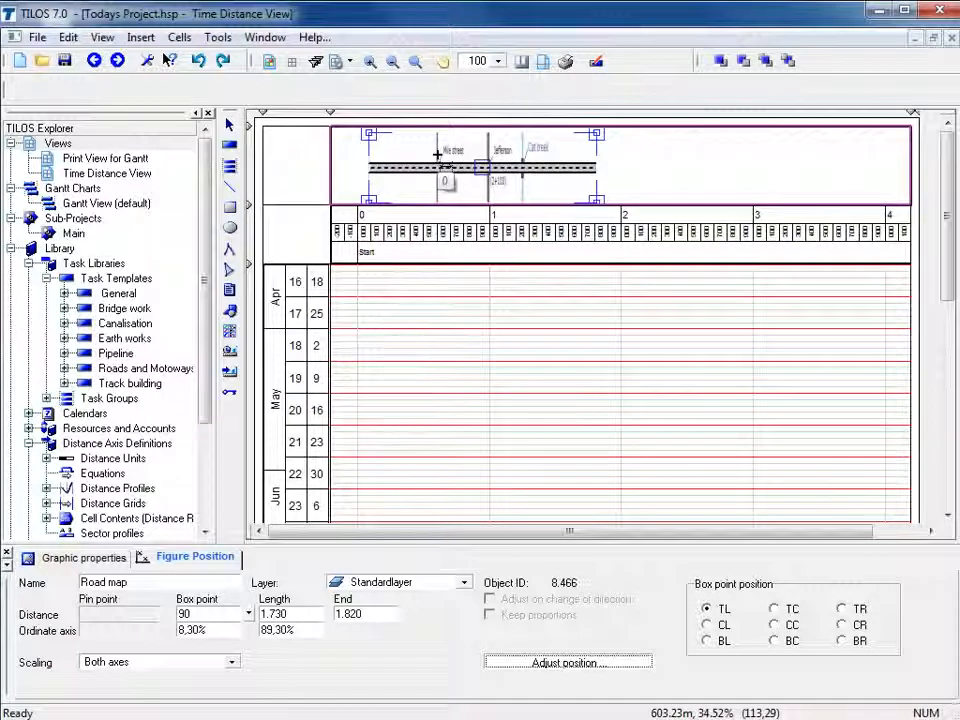
pyautogui.moveTo(437, 155); pyautogui.dragTo(475, 172)
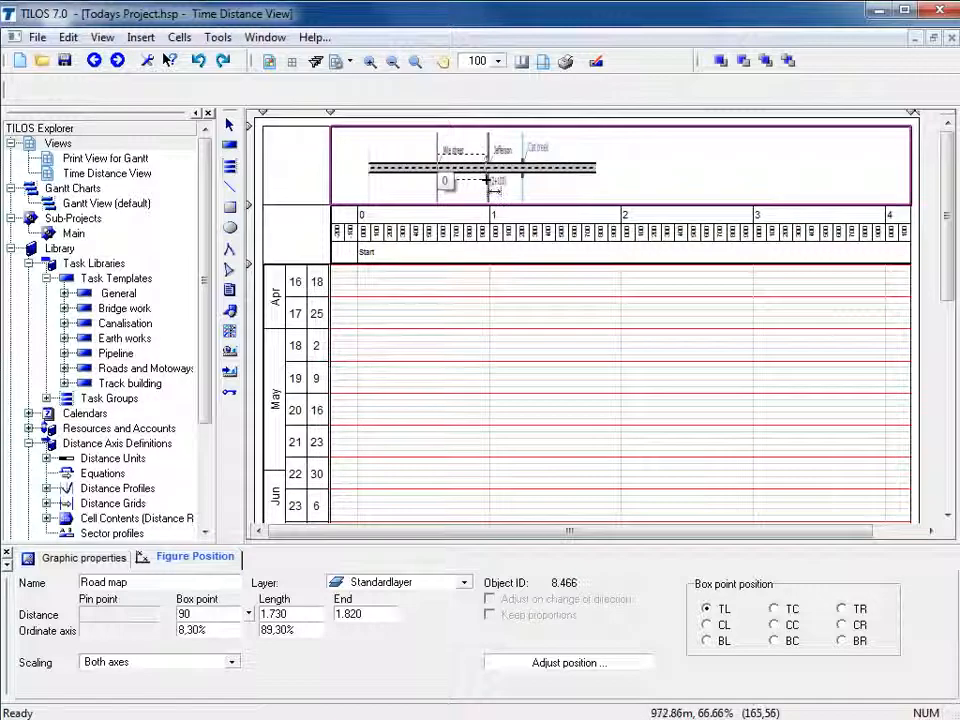
pyautogui.click(489, 181)
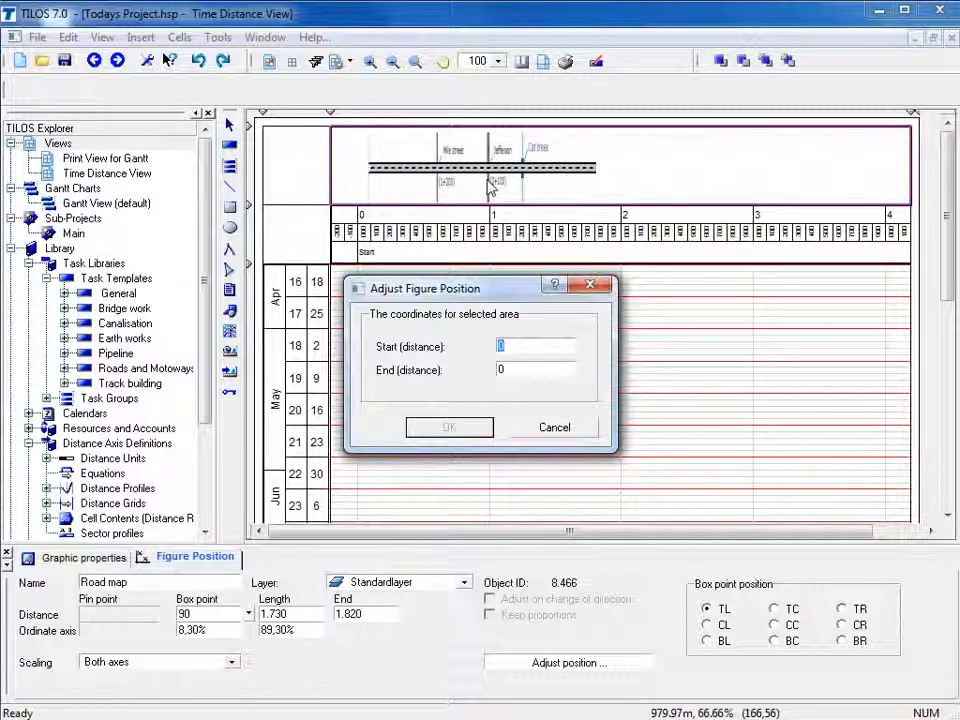
# - Align the marked road map area to start distance 1200 and end distance 2100, and widen the diagram column slightly
pyautogui.write('1200')
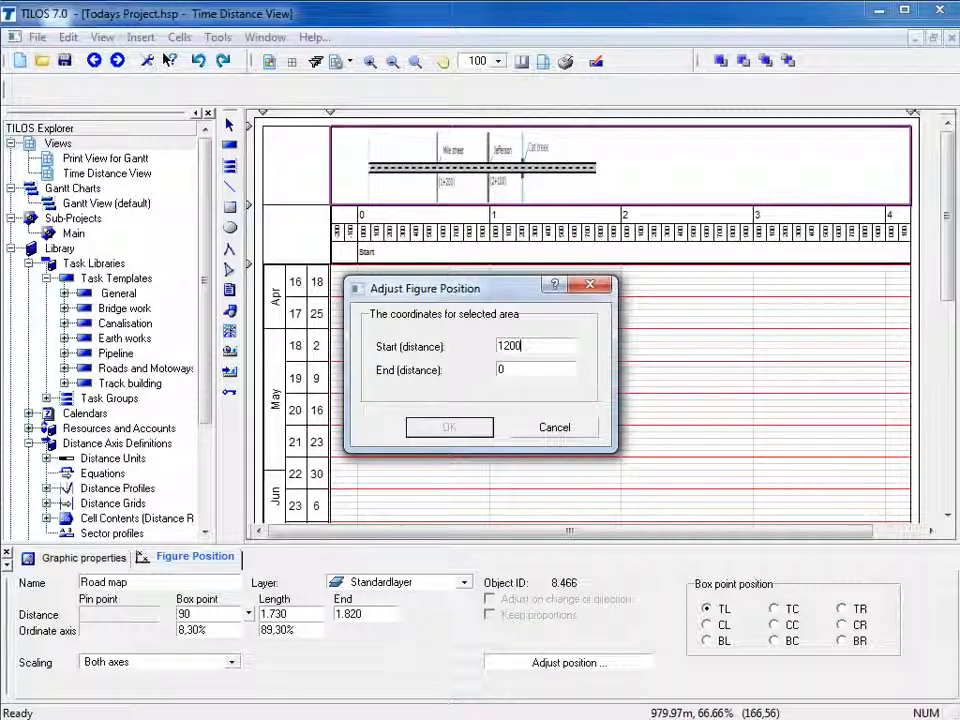
pyautogui.doubleClick(510, 372)
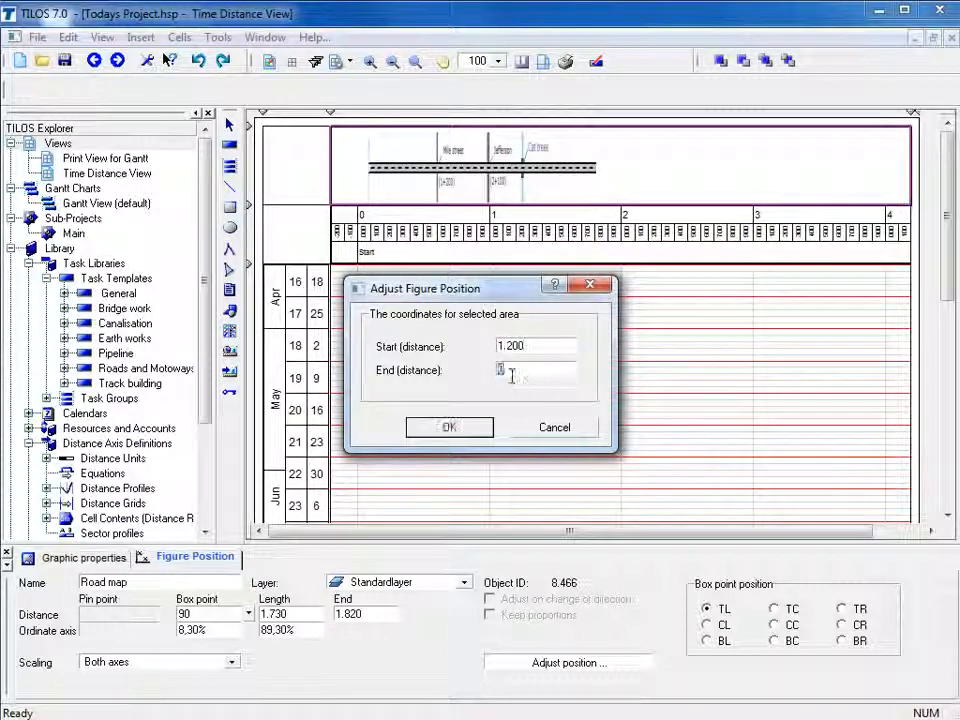
pyautogui.write('2100')
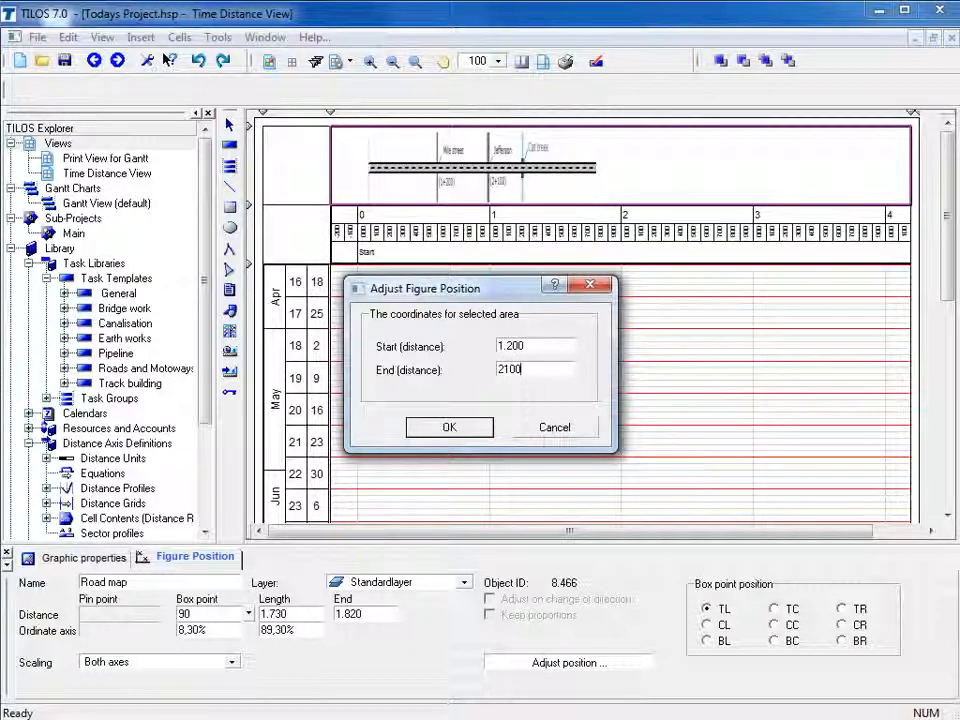
pyautogui.click(453, 427)
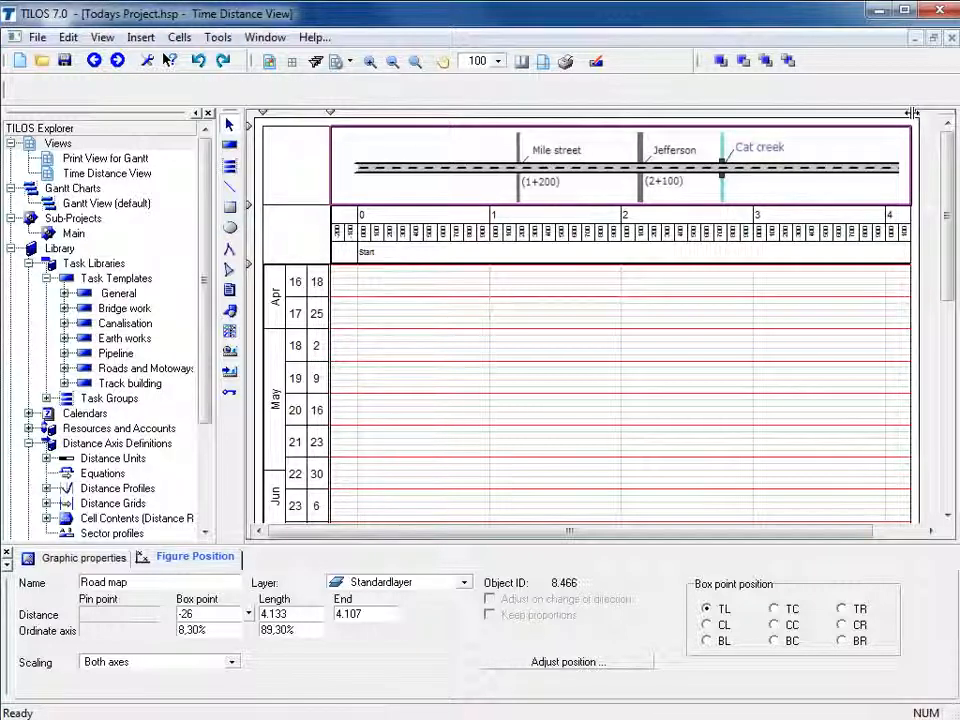
pyautogui.moveTo(911, 113); pyautogui.dragTo(938, 164)
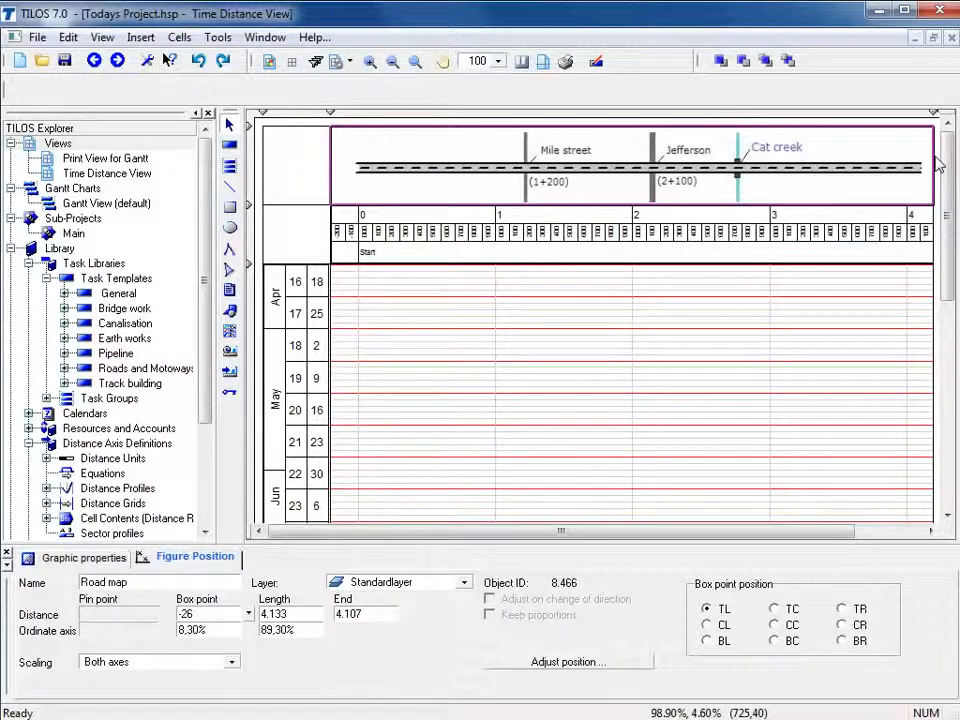
# - Try a start distance of 1.000 m for the time distance cell, and undo the change
pyautogui.click(681, 434)
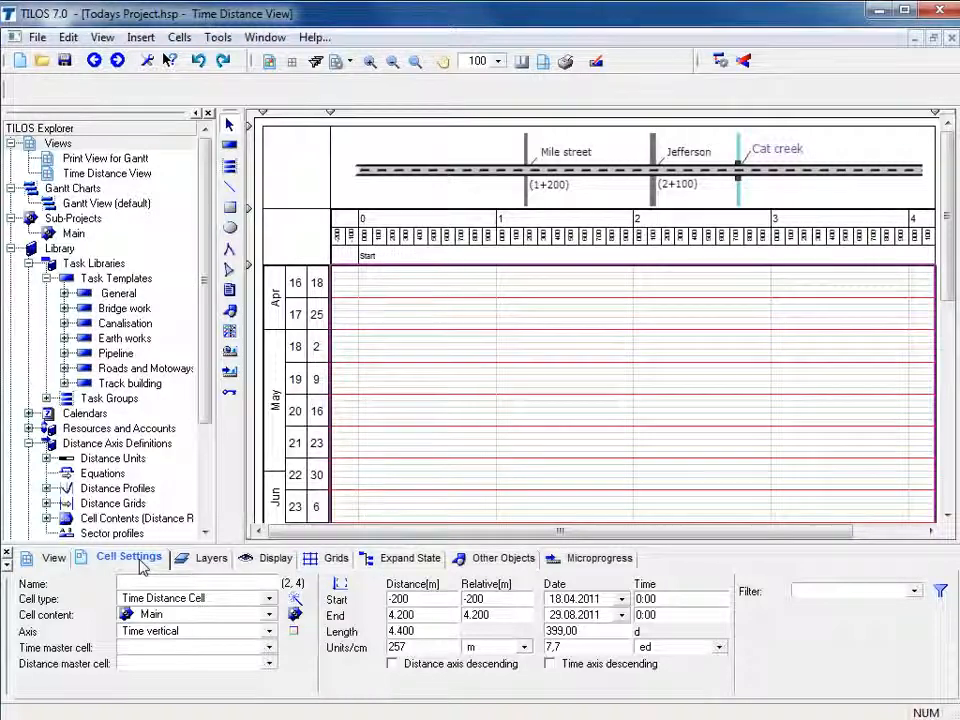
pyautogui.doubleClick(413, 598)
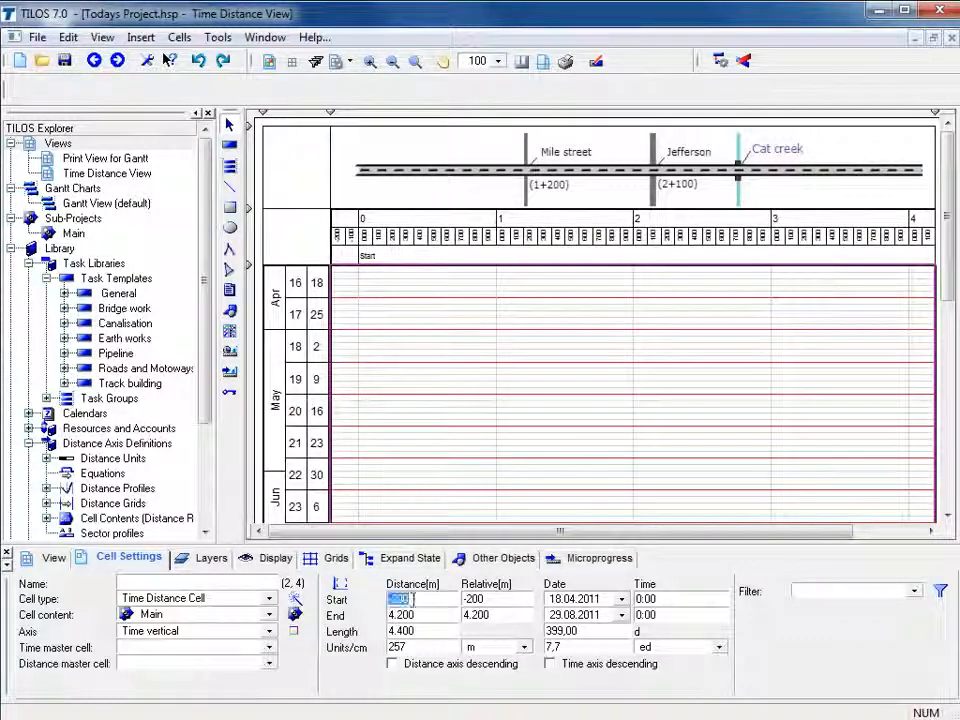
pyautogui.write('1.00')
pyautogui.write('0')
pyautogui.press('Return')
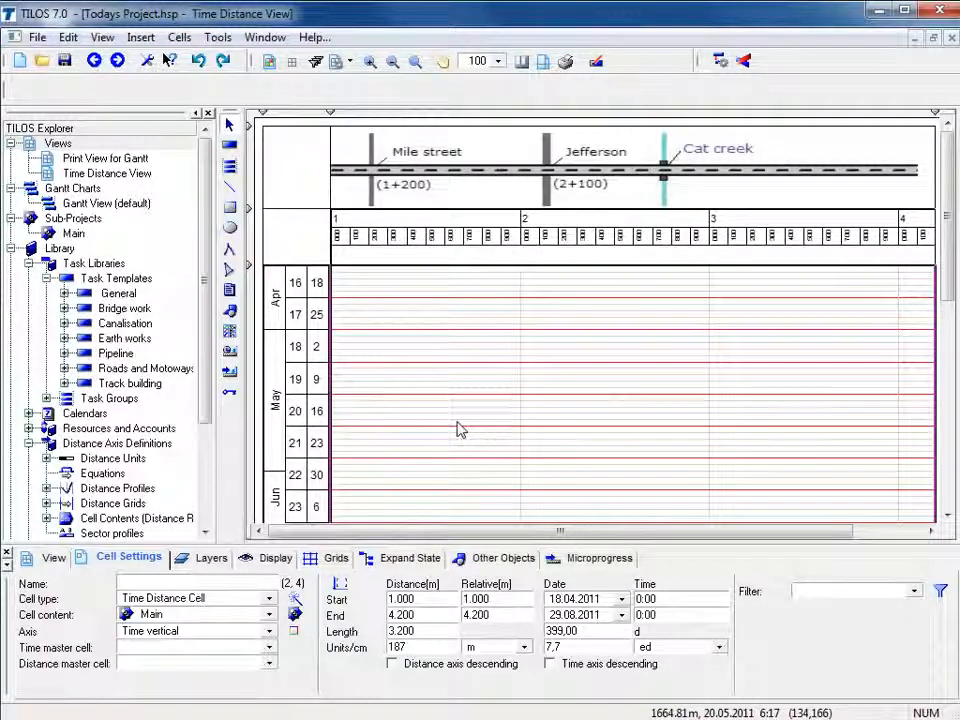
pyautogui.click(199, 62)
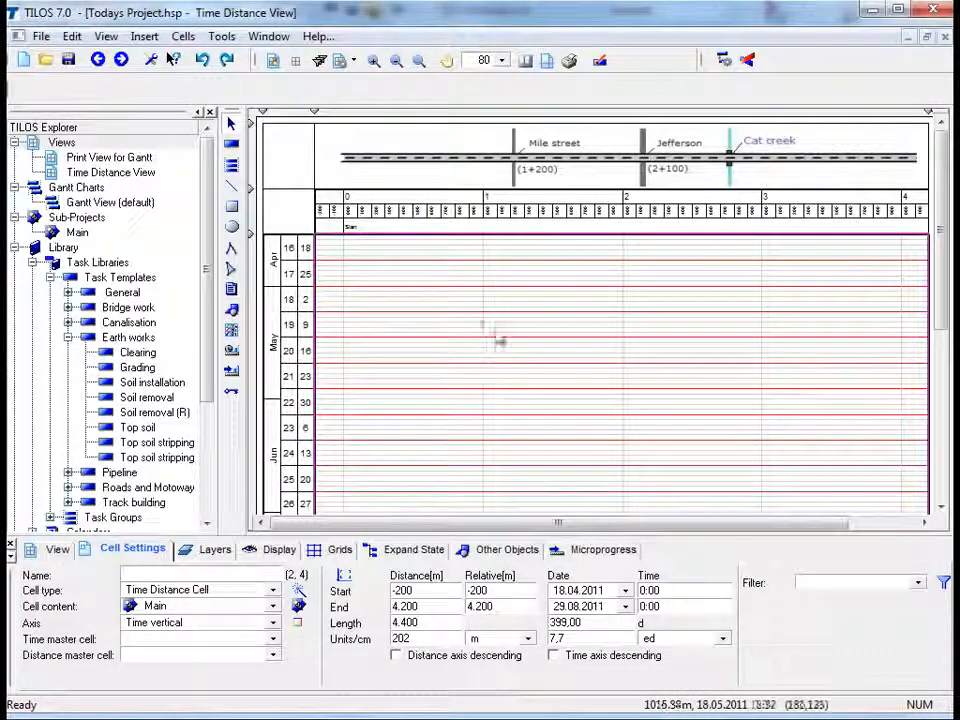
# - Open the Station point for Grids distance profile used by the {Name} line of the distance scale
pyautogui.click(561, 216)
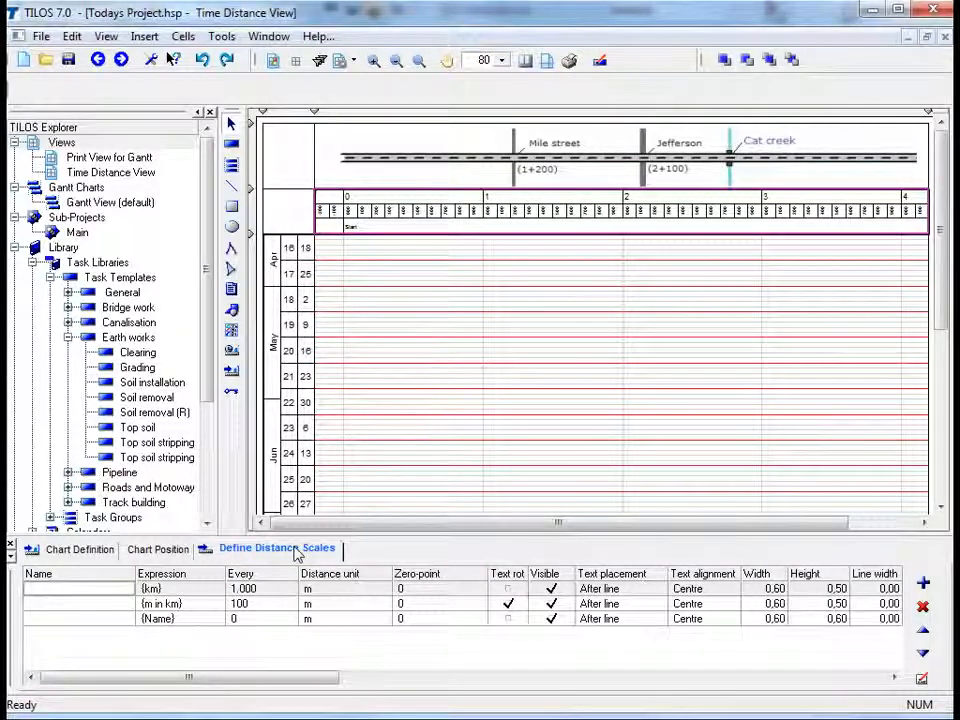
pyautogui.doubleClick(107, 624)
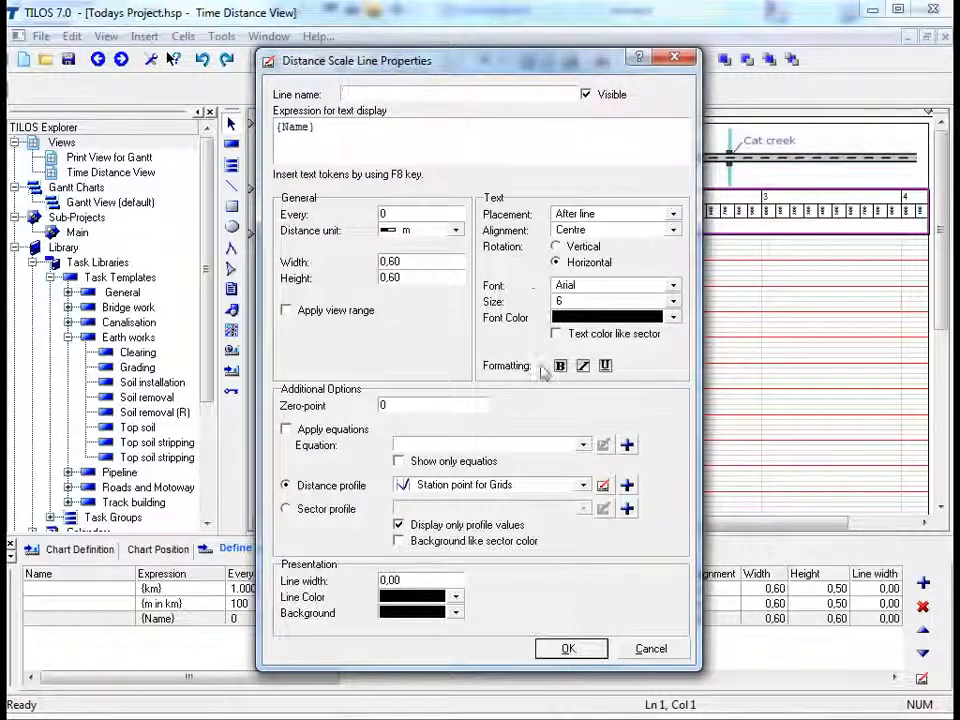
pyautogui.click(603, 486)
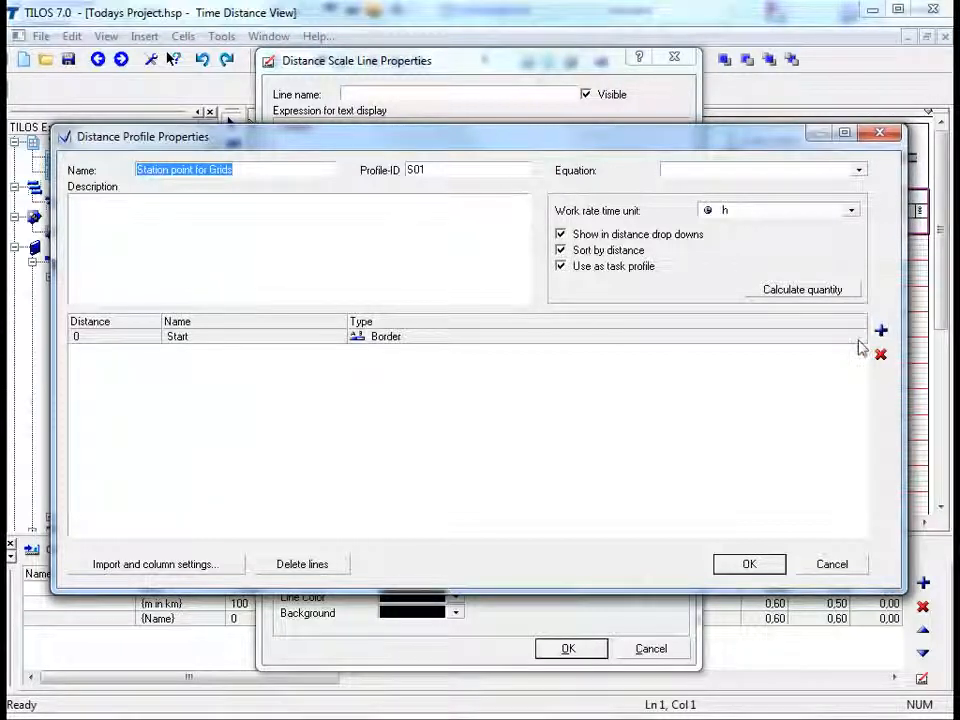
# - Copy the station, type and name rows for 0 to 4000 from Excel, import them into the distance profile, and apply the scale line properties
pyautogui.click(158, 565)
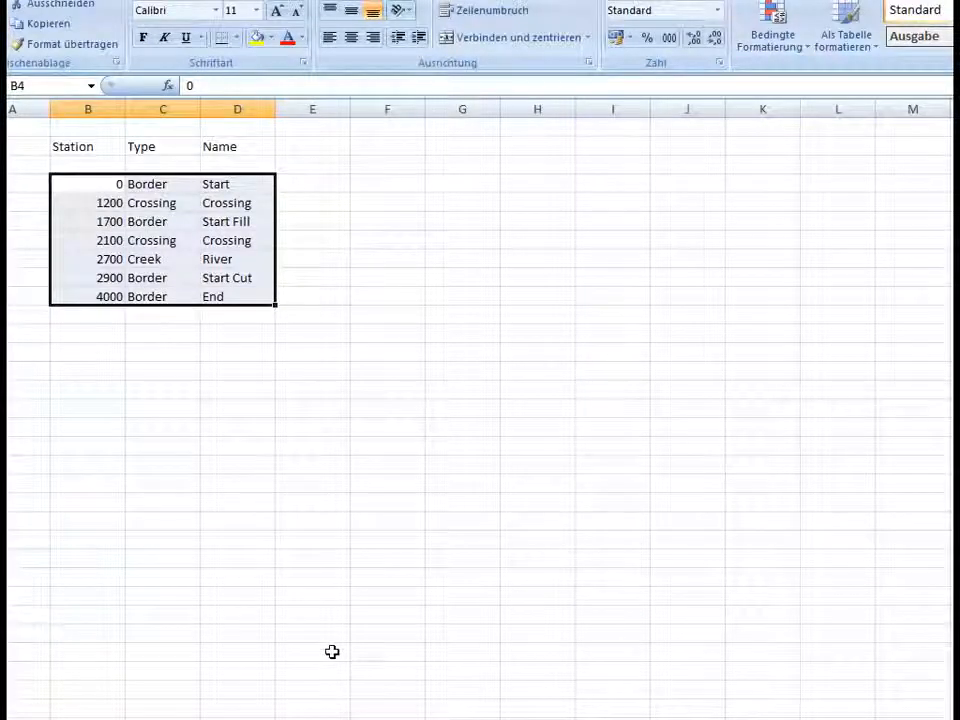
pyautogui.hotkey('ctrl', 'c')
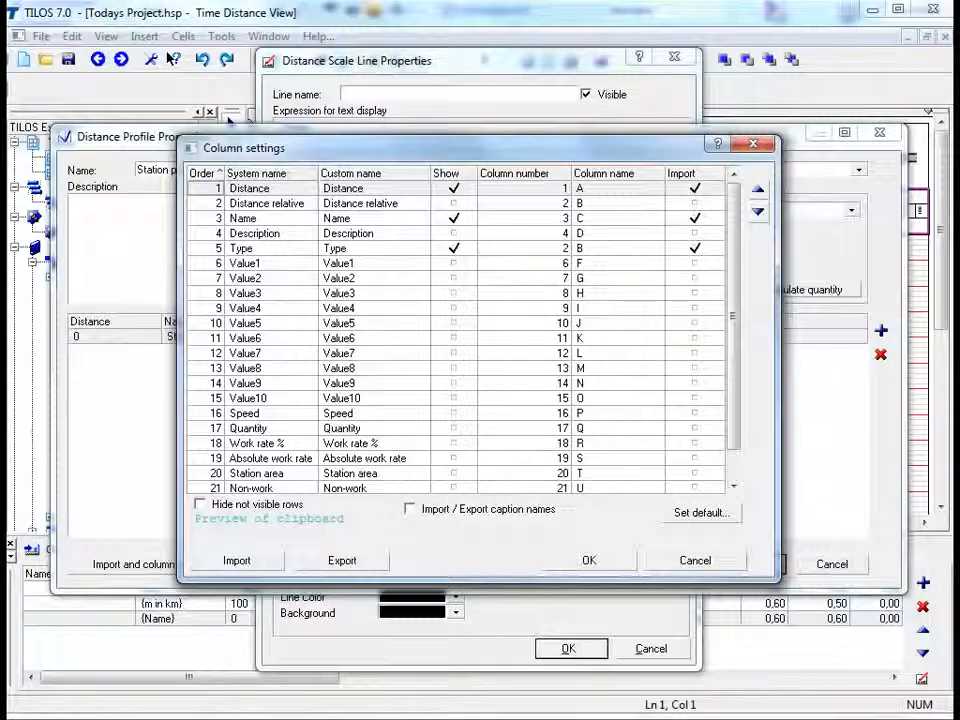
pyautogui.click(251, 565)
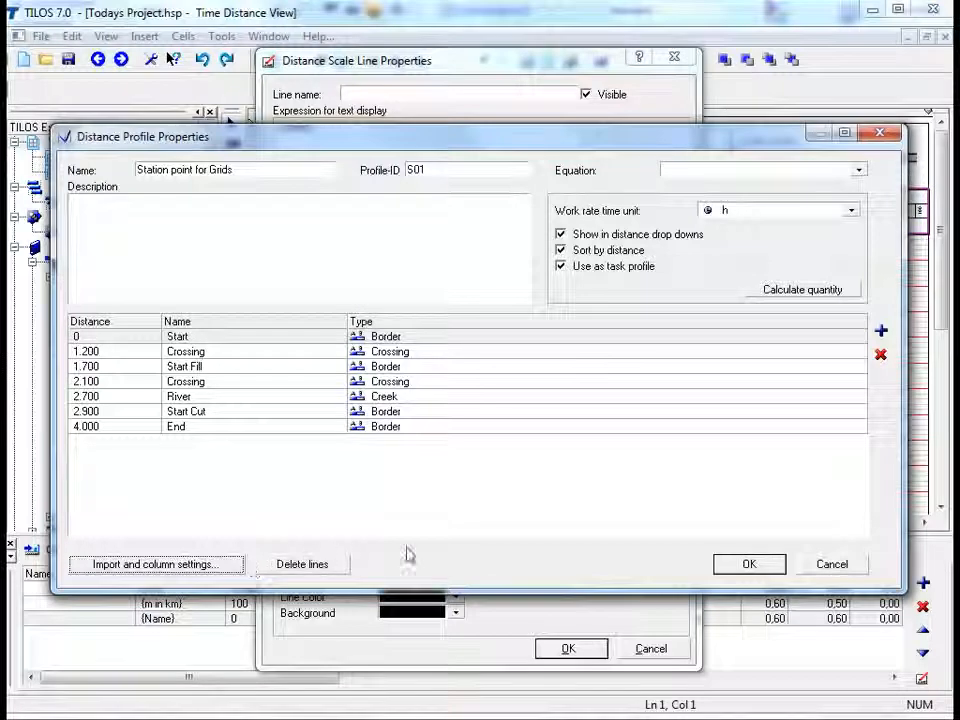
pyautogui.click(782, 564)
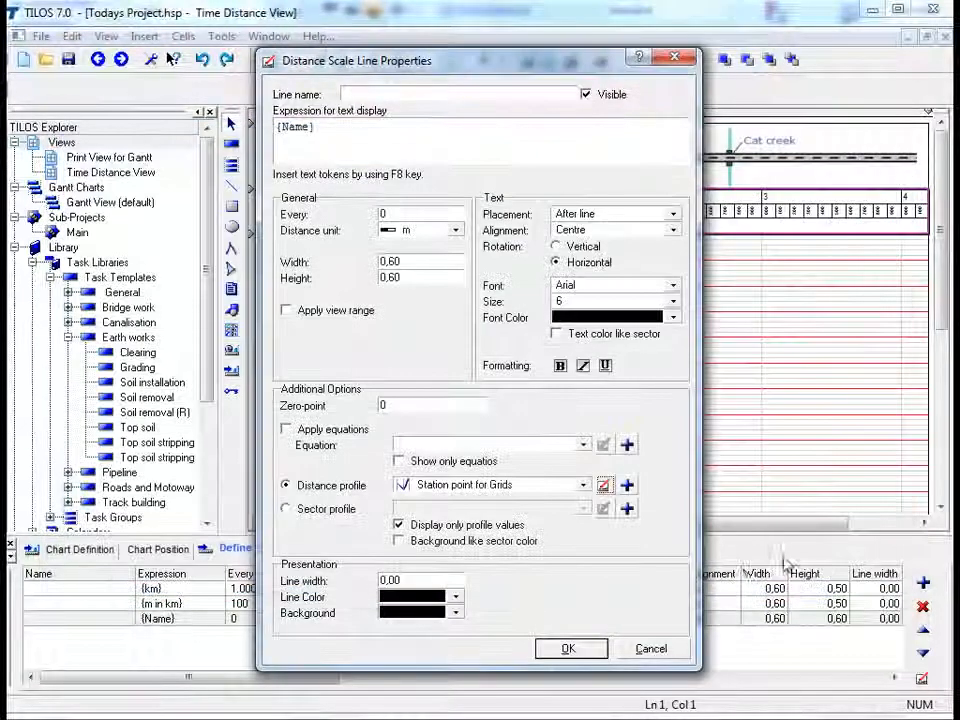
pyautogui.click(590, 652)
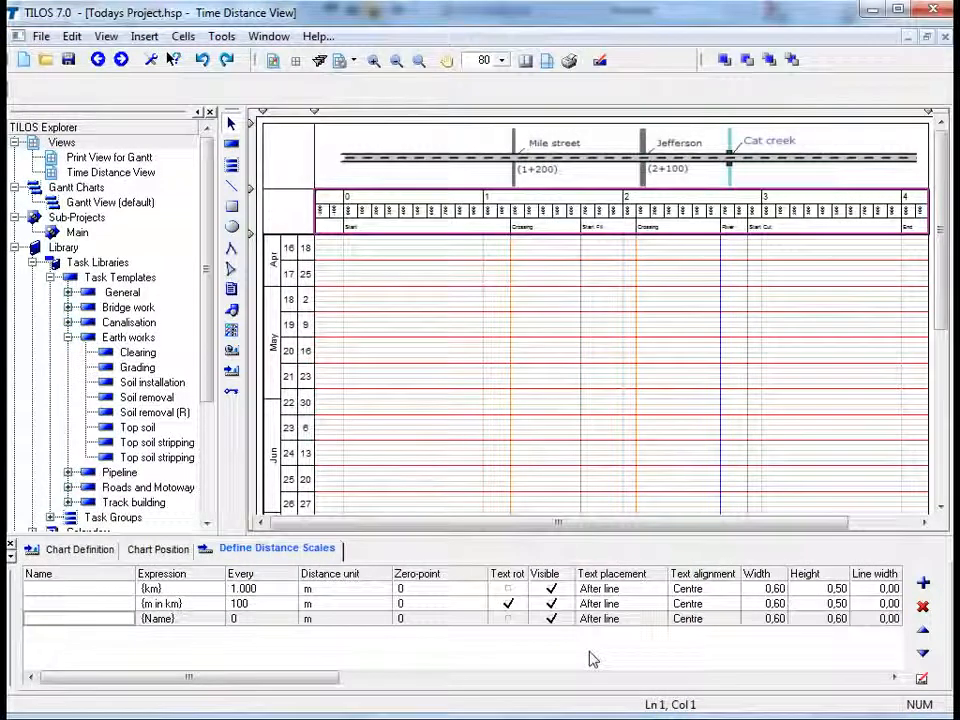